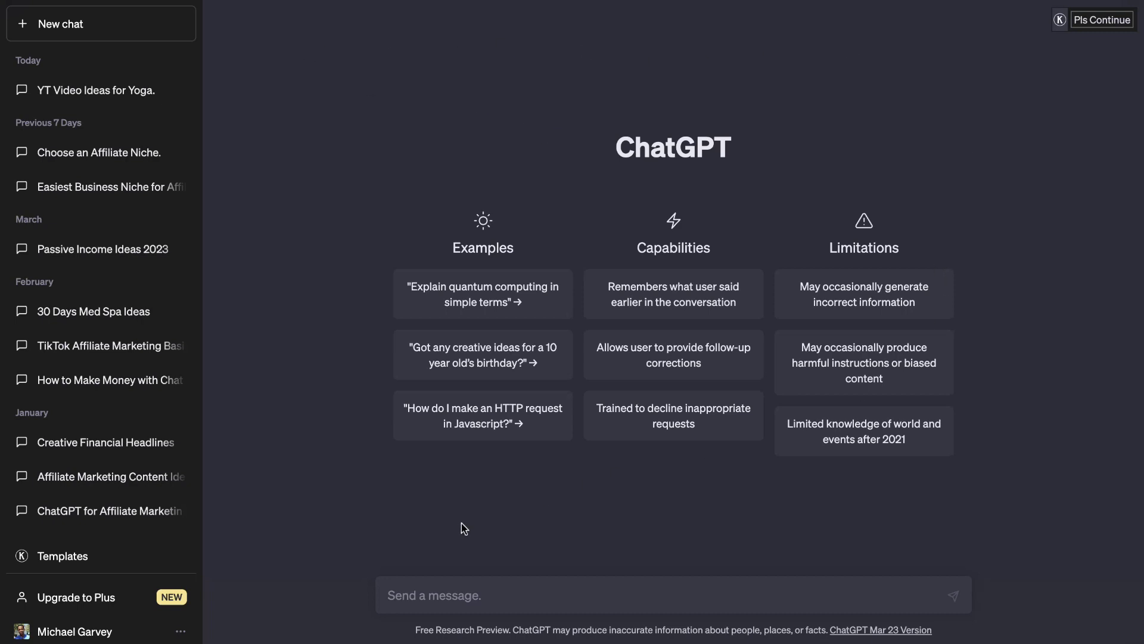
Read the five YouTube video ideas for the yoga niche and the follow-up ideas for the make money online niche
click(493, 595)
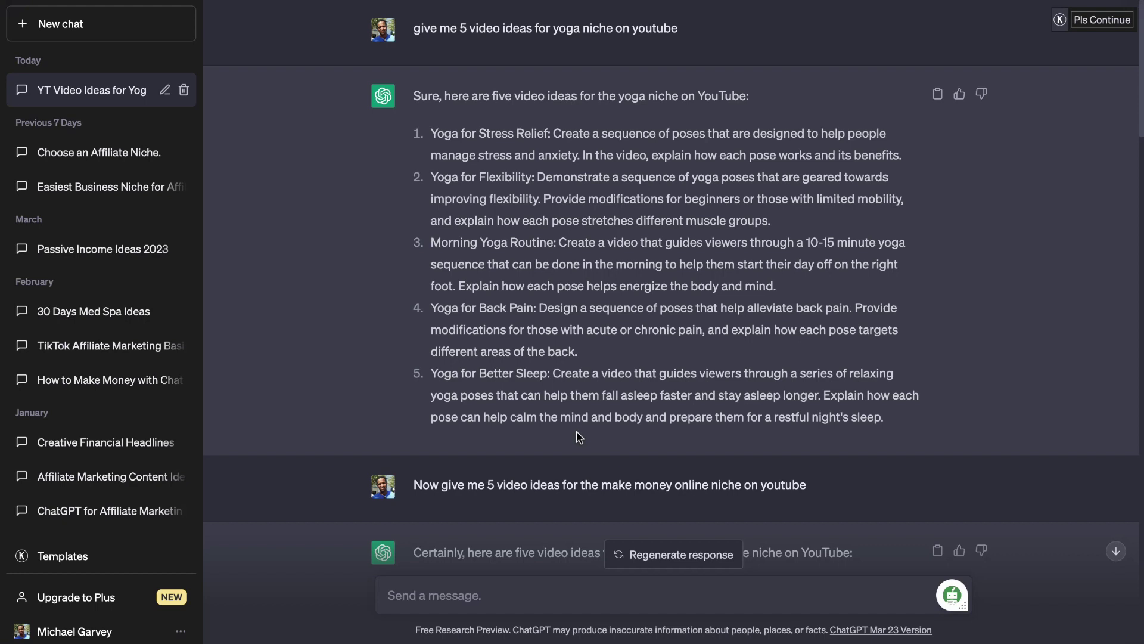
scroll(579, 437, down, 2)
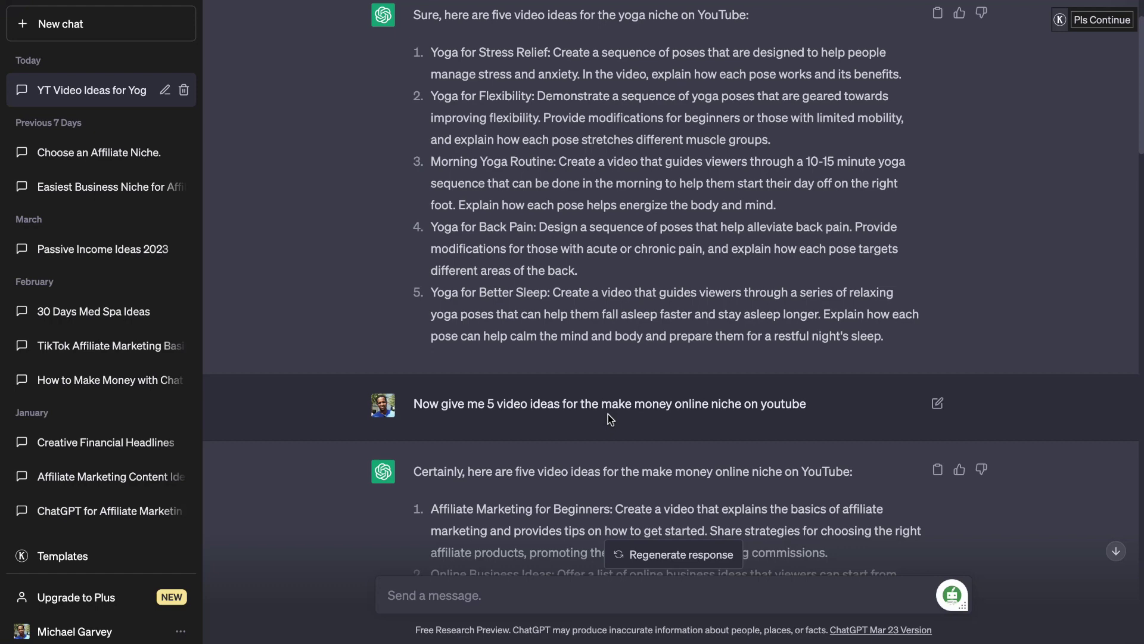
scroll(608, 413, down, 5)
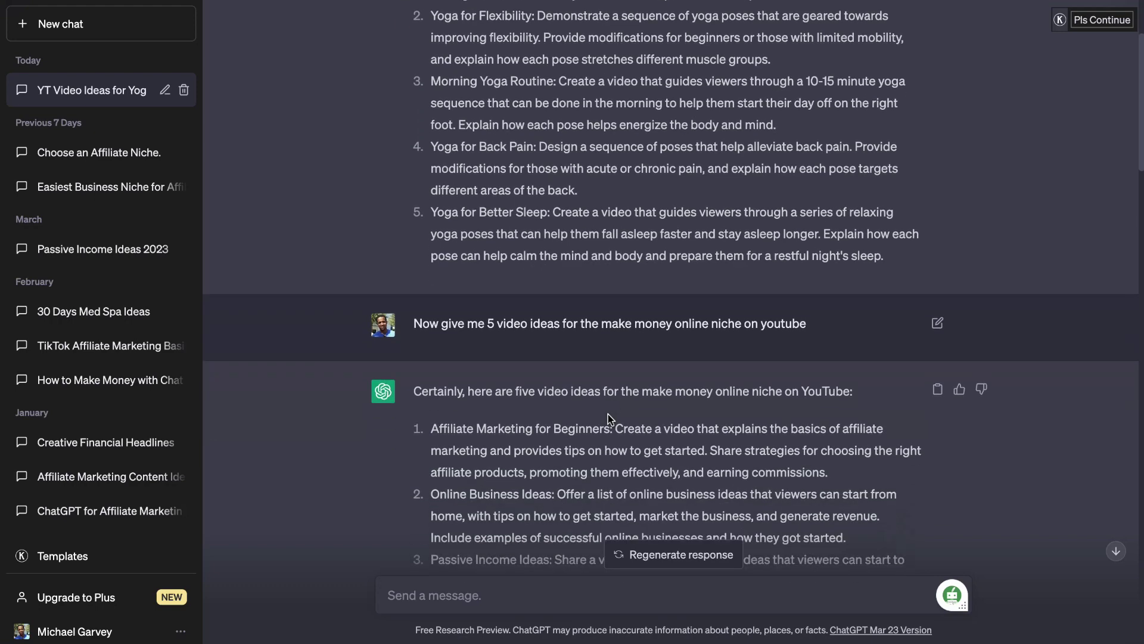
scroll(608, 413, down, 2)
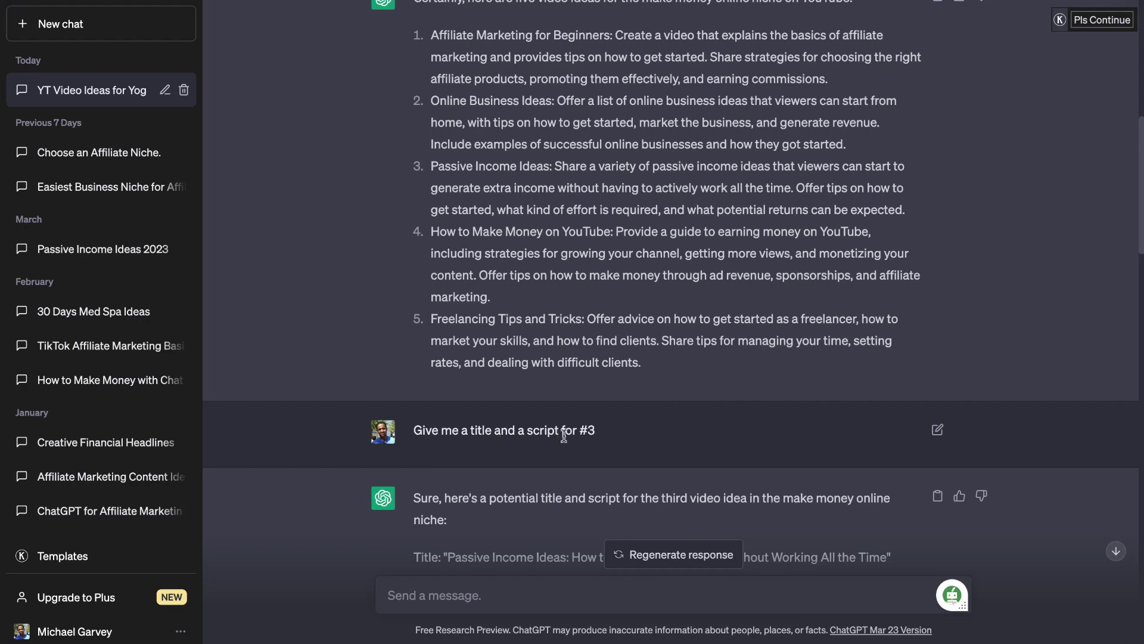
Read the title and script for idea #3, from the introduction through the five passive income ideas to the conclusion and rewrite prompt
scroll(456, 355, down, 6)
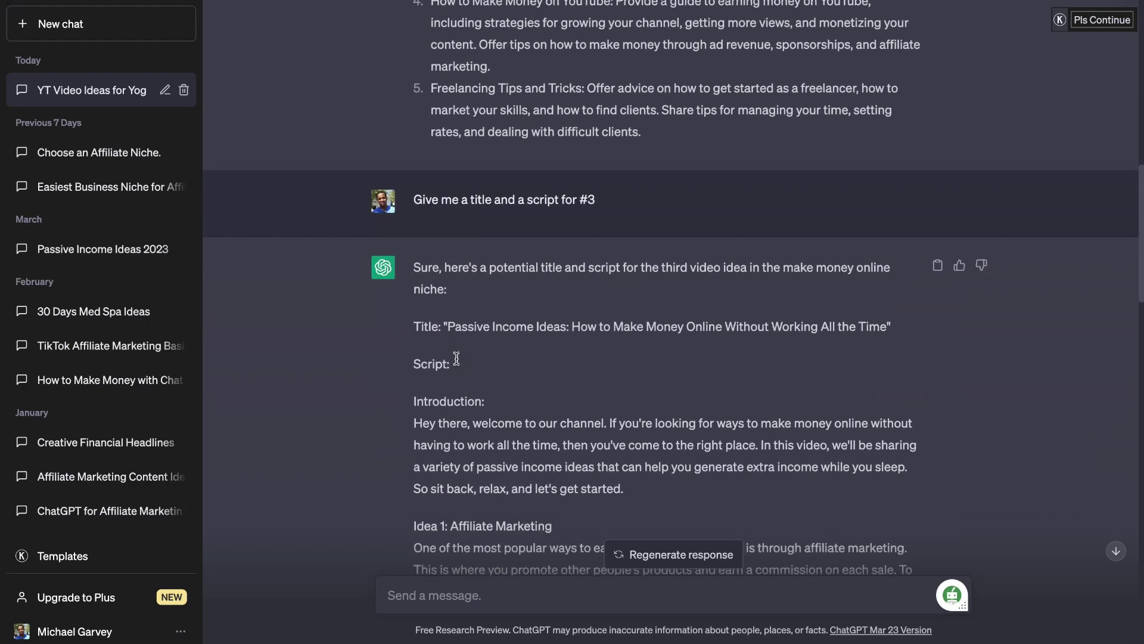
scroll(455, 355, down, 1)
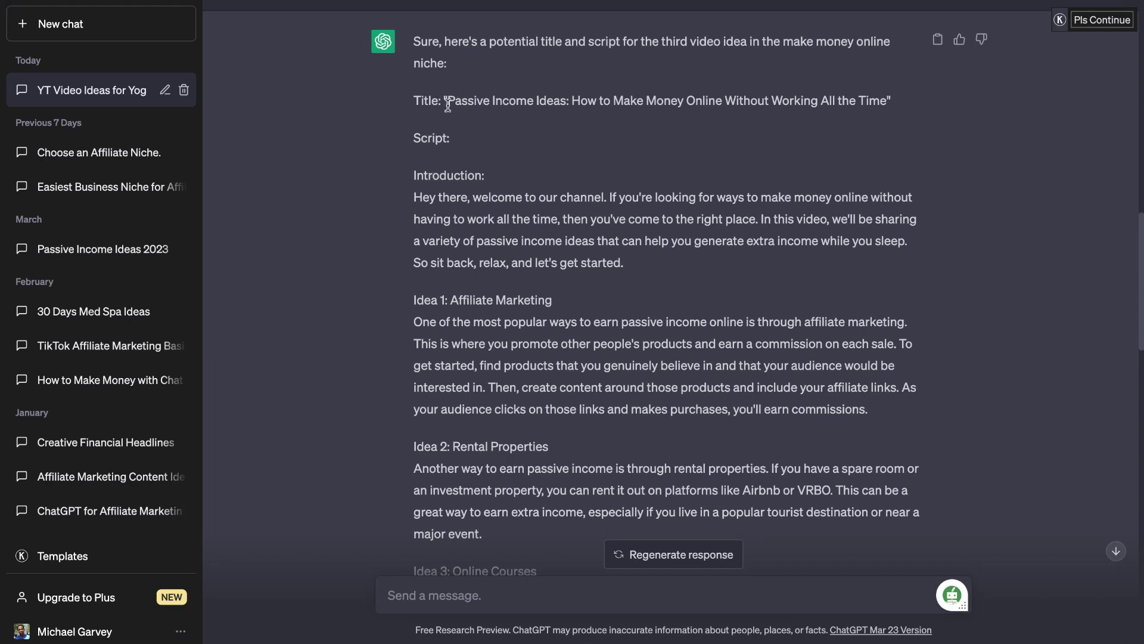
scroll(448, 106, down, 1)
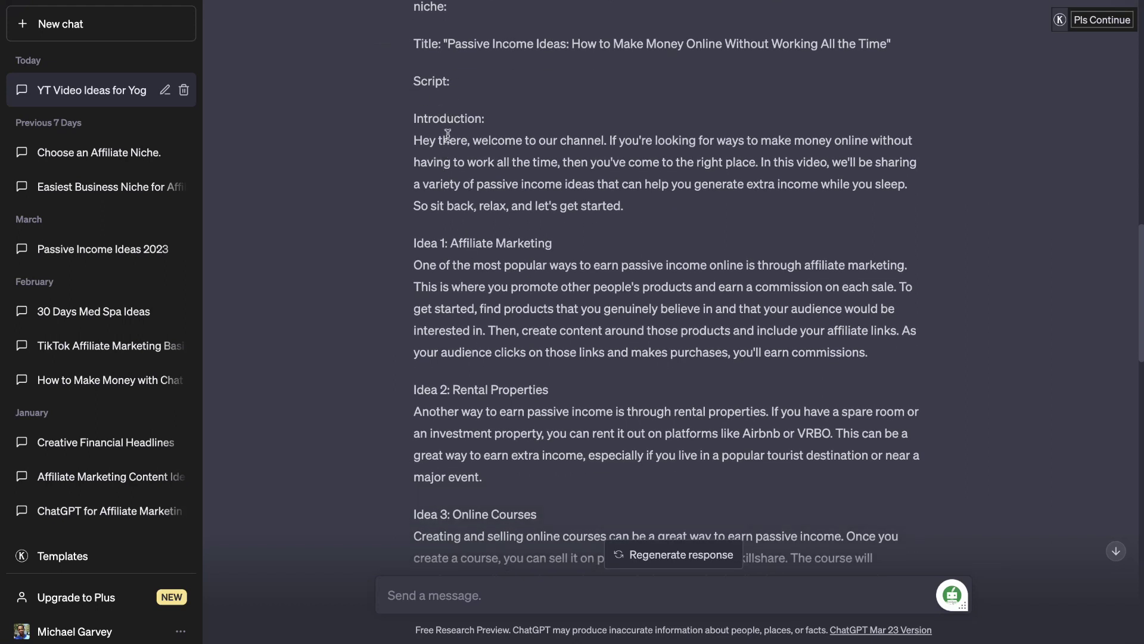
scroll(453, 236, down, 2)
scroll(453, 238, down, 4)
scroll(454, 235, up, 3)
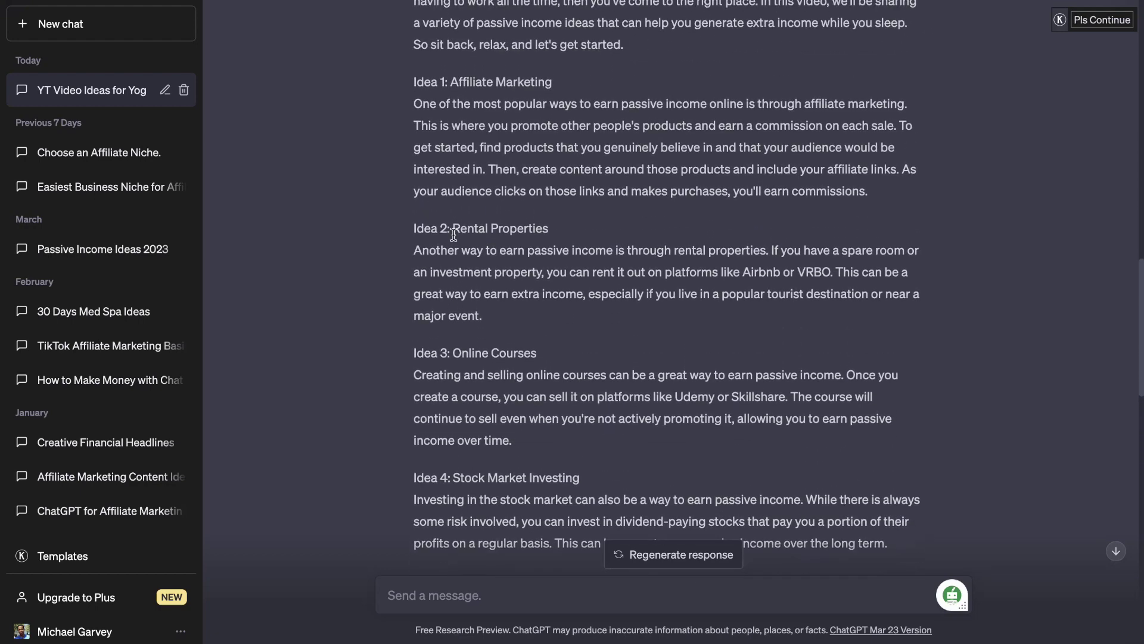
scroll(453, 234, down, 2)
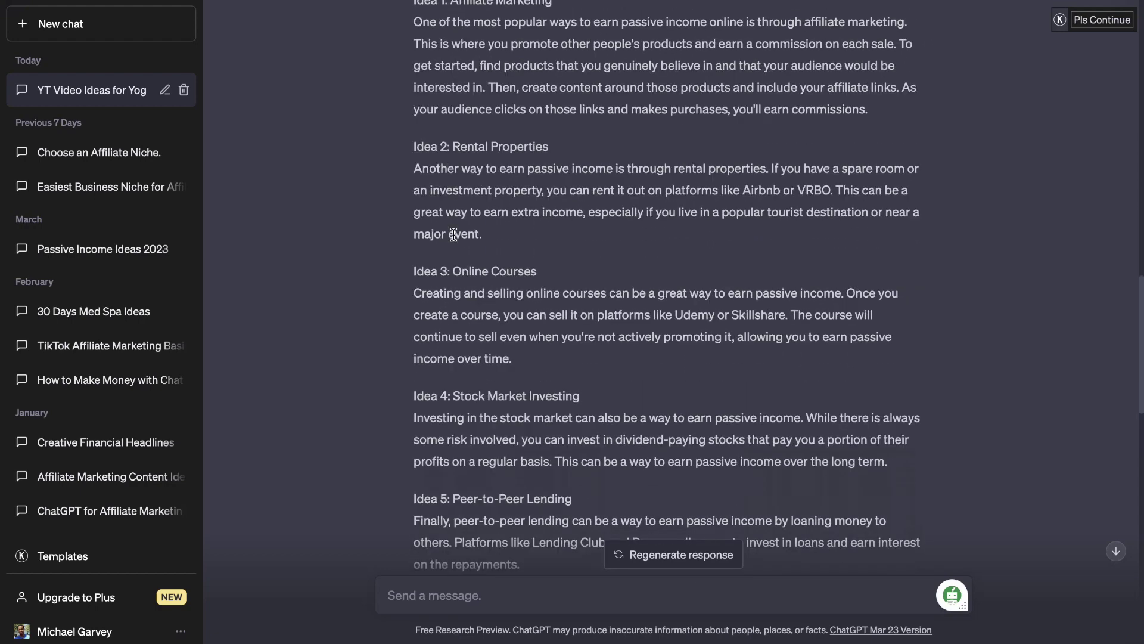
scroll(454, 234, down, 5)
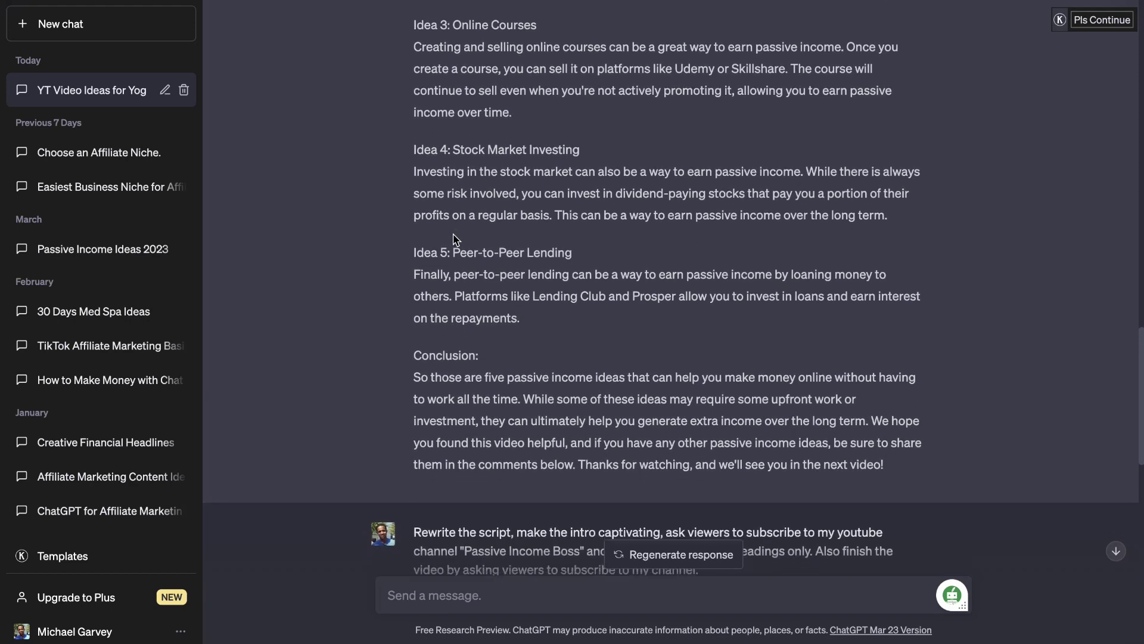
scroll(455, 238, down, 2)
scroll(454, 238, up, 1)
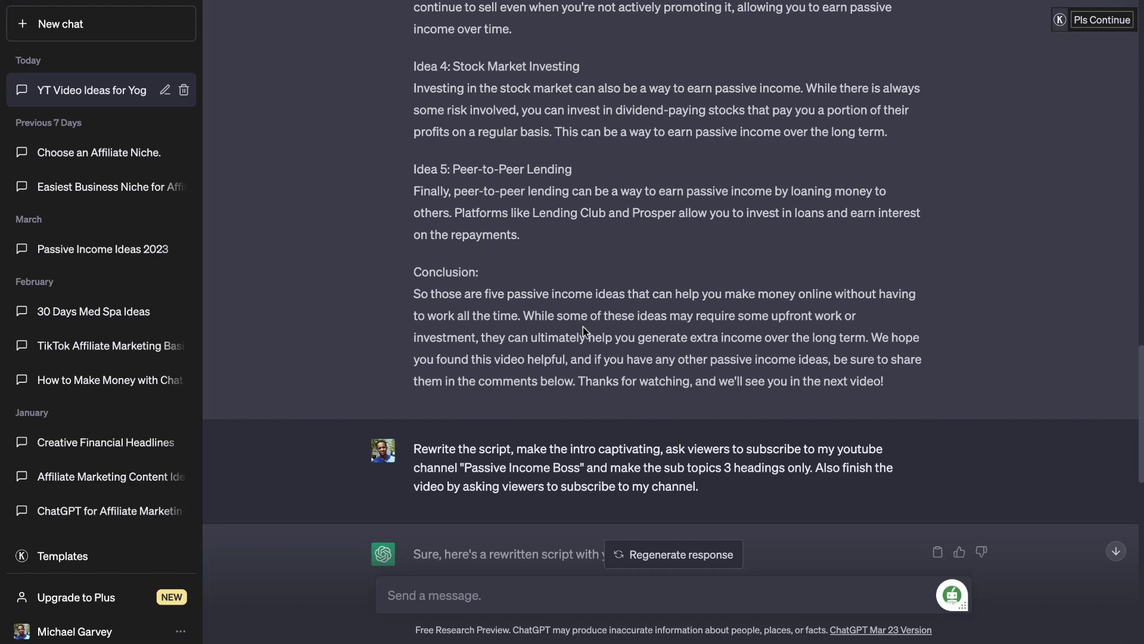
Examine the rewritten script for its Passive Income Boss introduction, three headings and closing call to subscribe
scroll(583, 326, up, 3)
scroll(583, 326, down, 6)
scroll(583, 326, down, 5)
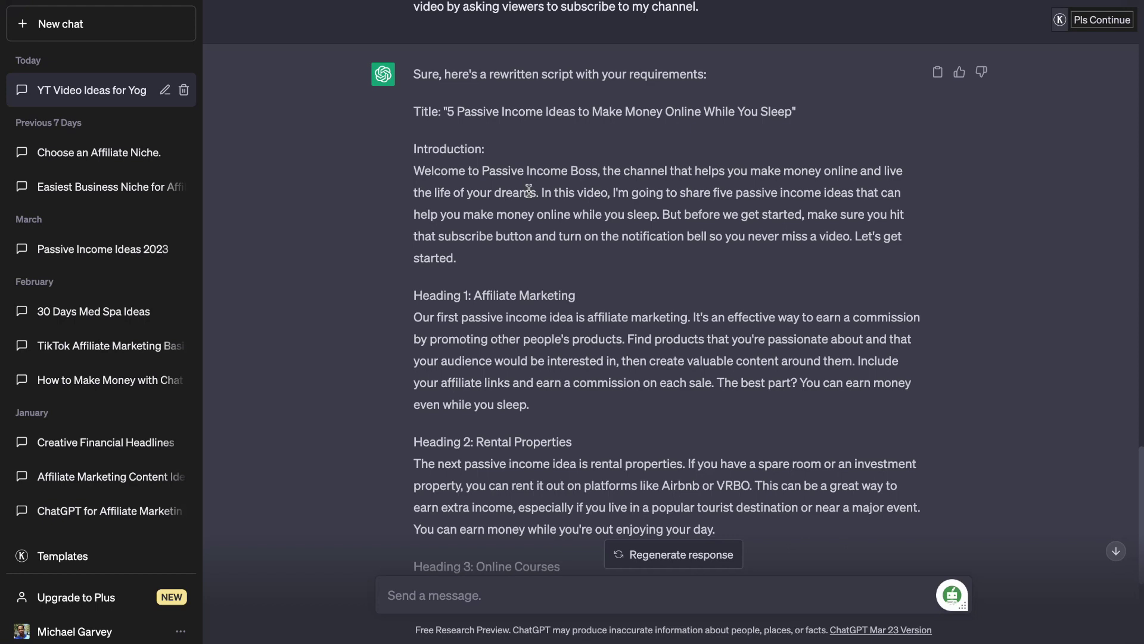
scroll(528, 190, down, 3)
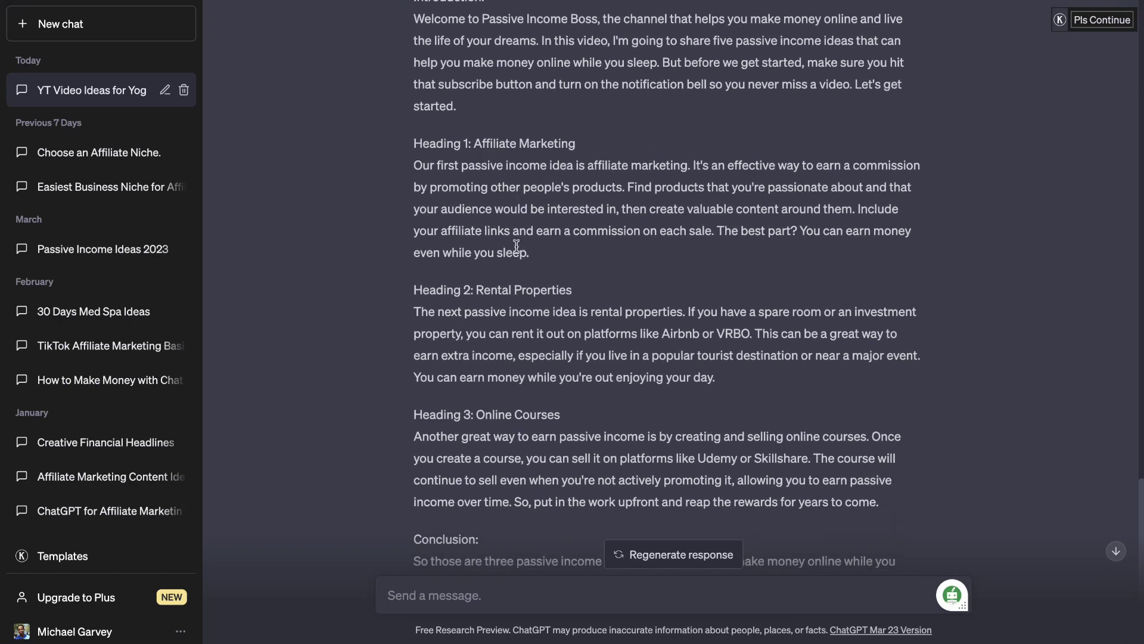
scroll(541, 284, down, 3)
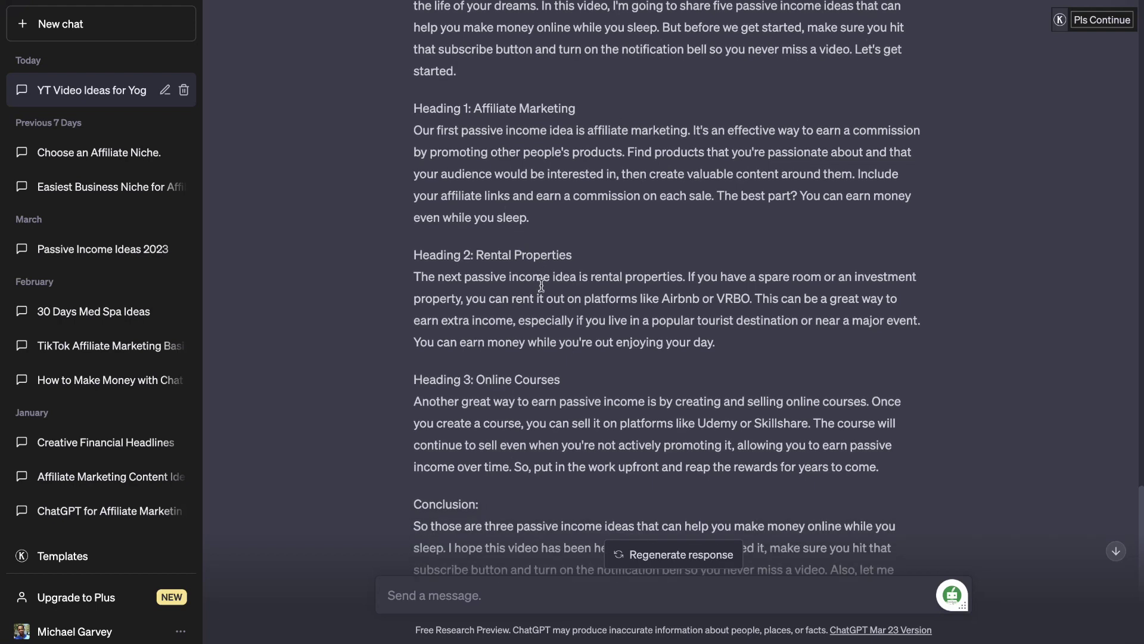
scroll(541, 305, down, 1)
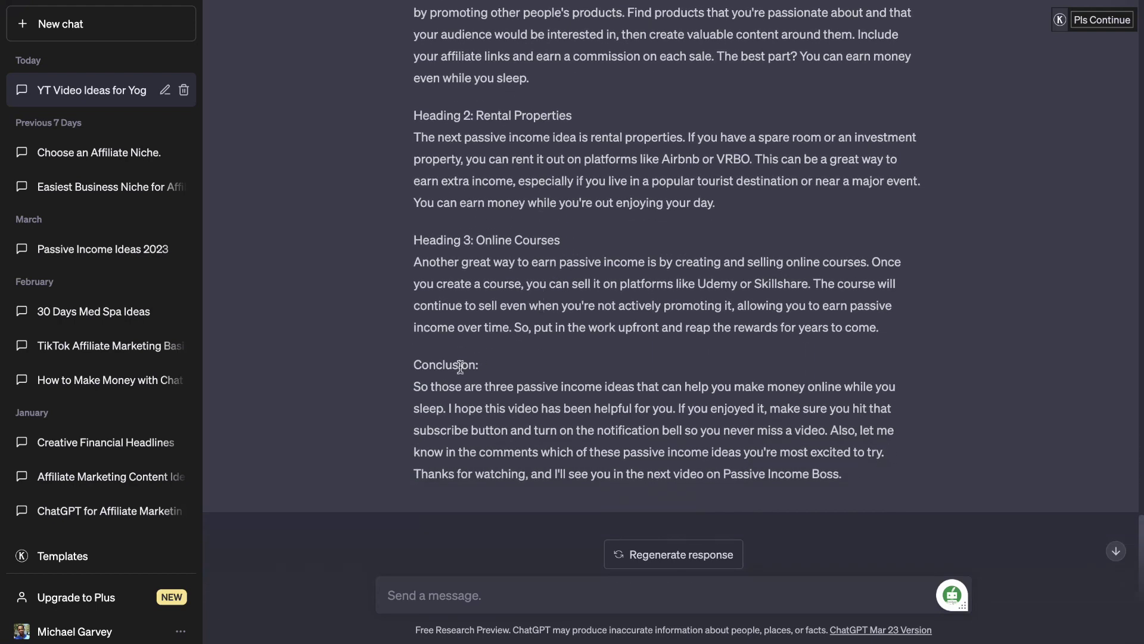
scroll(452, 368, up, 2)
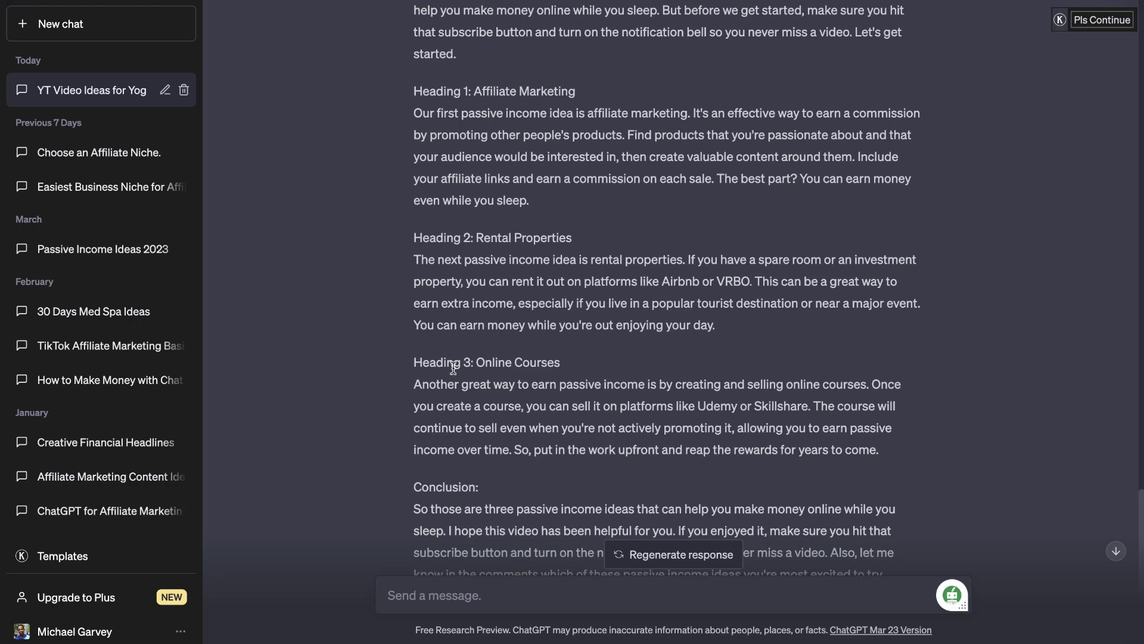
scroll(453, 368, down, 2)
scroll(453, 368, up, 3)
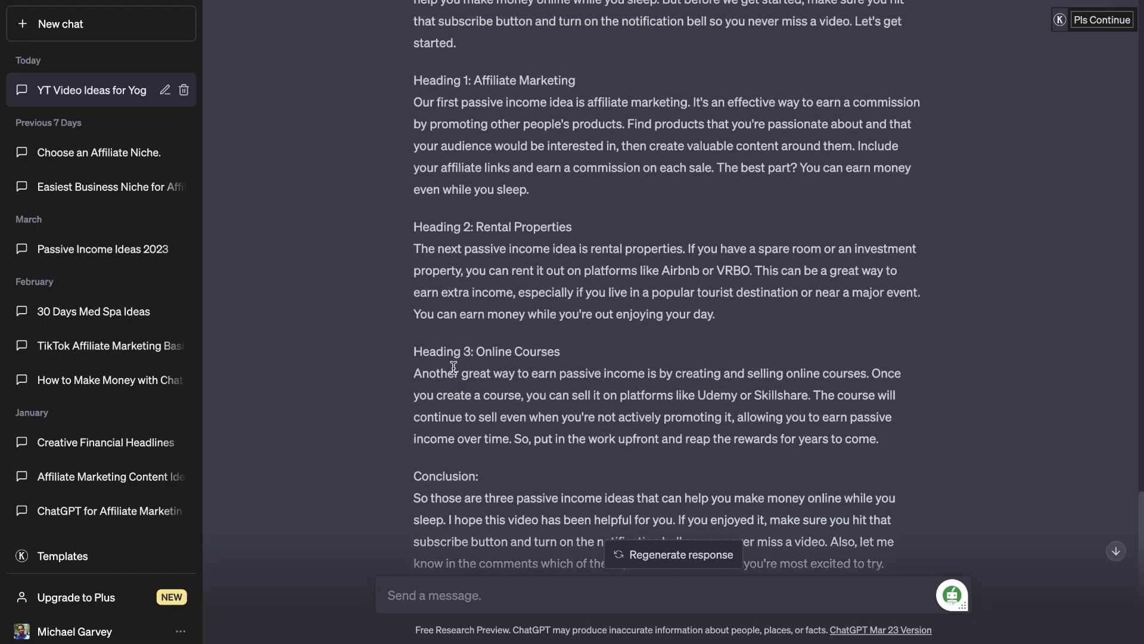
scroll(455, 372, up, 3)
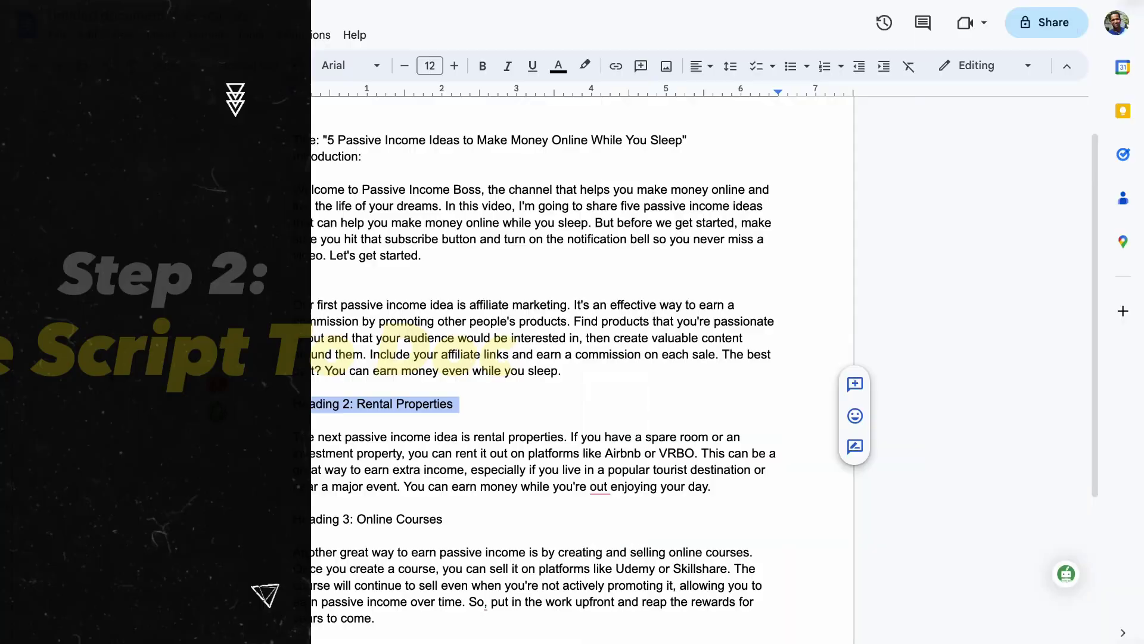
Switch to the script in Google Docs and look through it for leftover section labels and headings
click(301, 305)
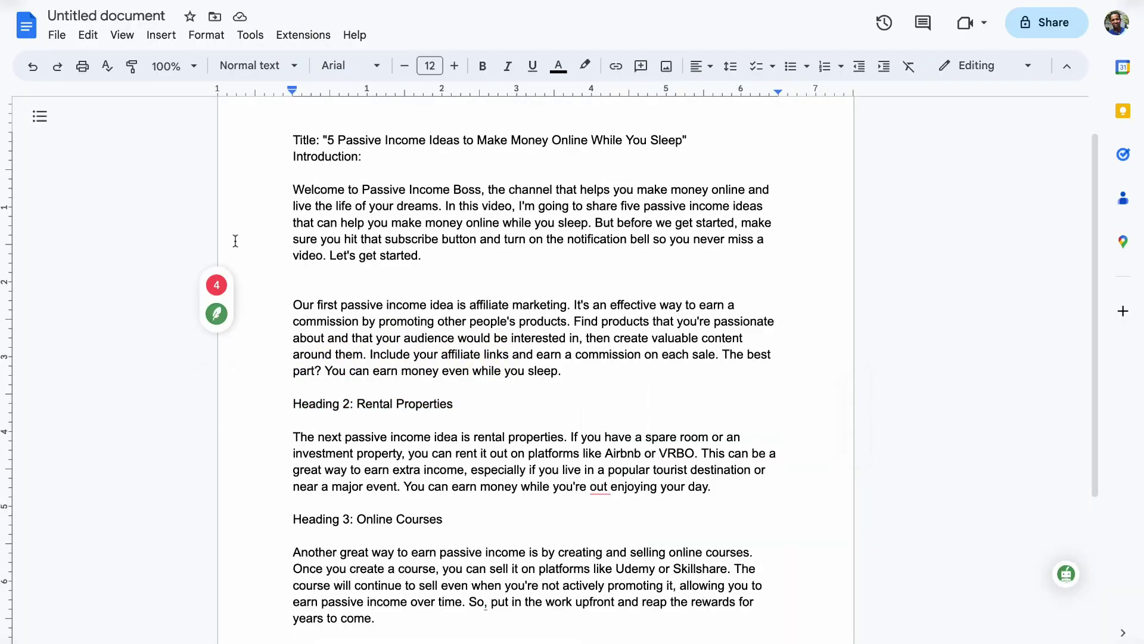
scroll(236, 238, down, 4)
scroll(235, 241, up, 5)
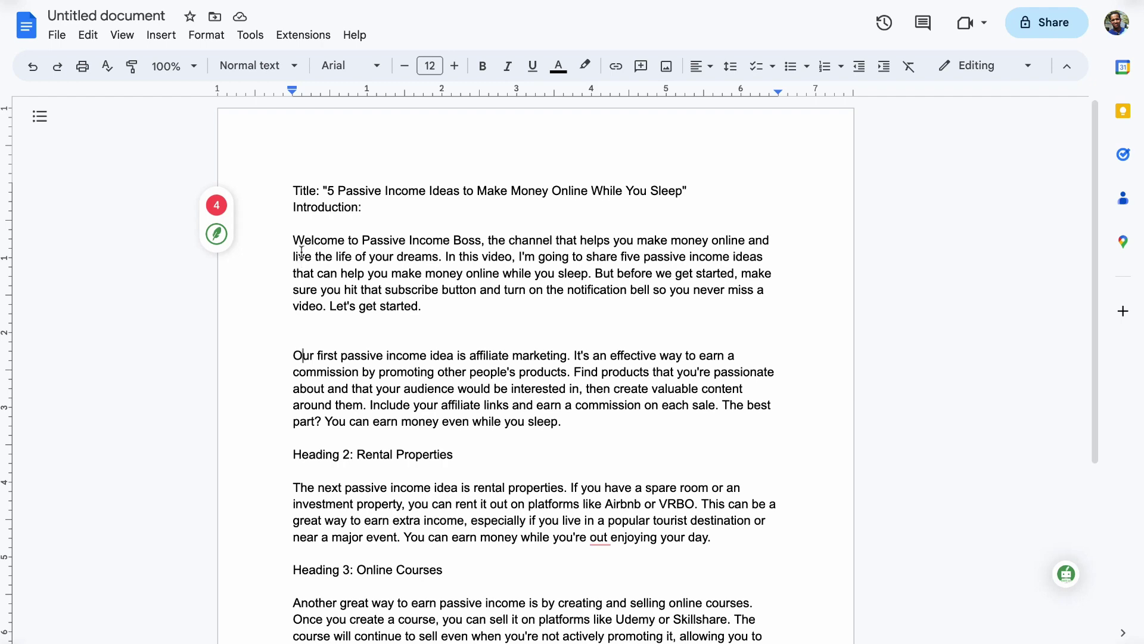
scroll(301, 252, down, 1)
scroll(301, 252, up, 1)
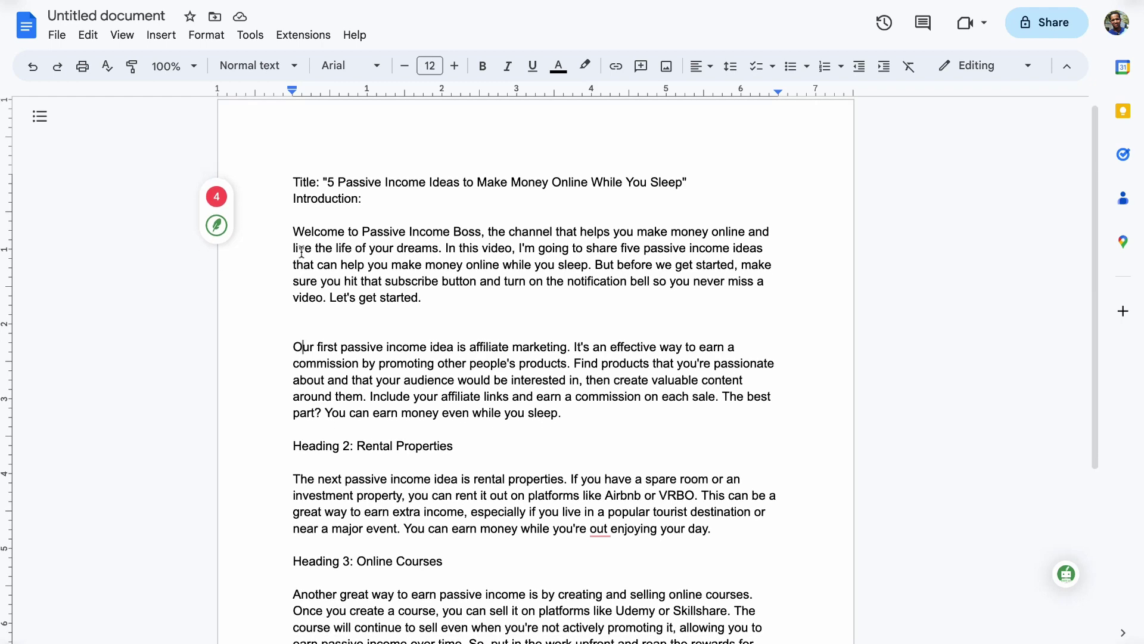
scroll(302, 238, down, 1)
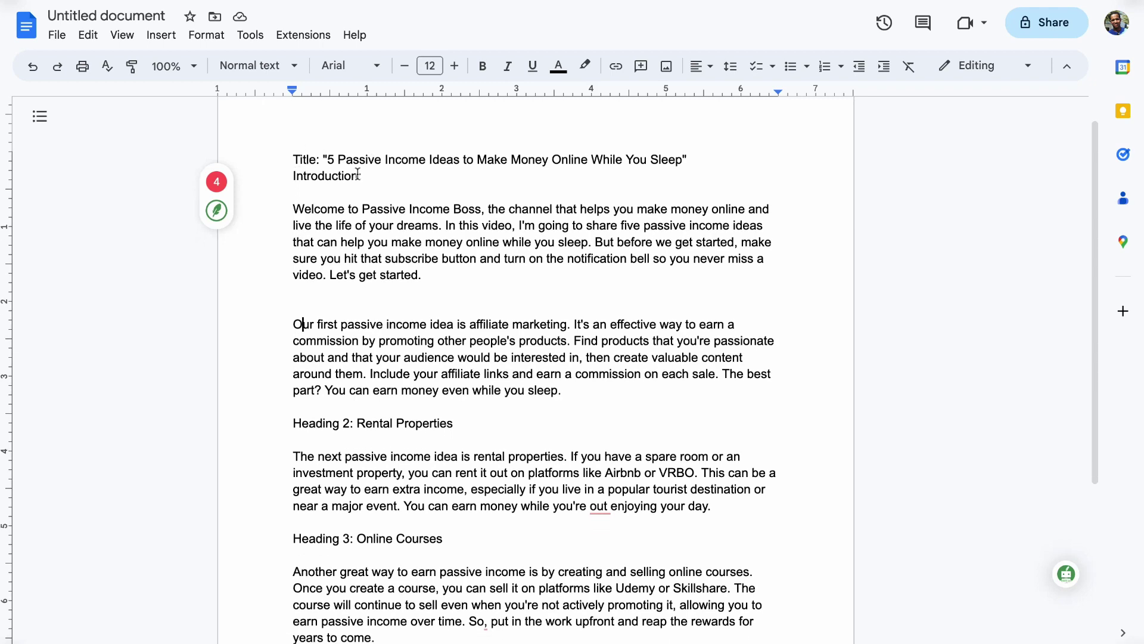
scroll(308, 393, down, 4)
scroll(308, 392, up, 2)
scroll(307, 392, down, 3)
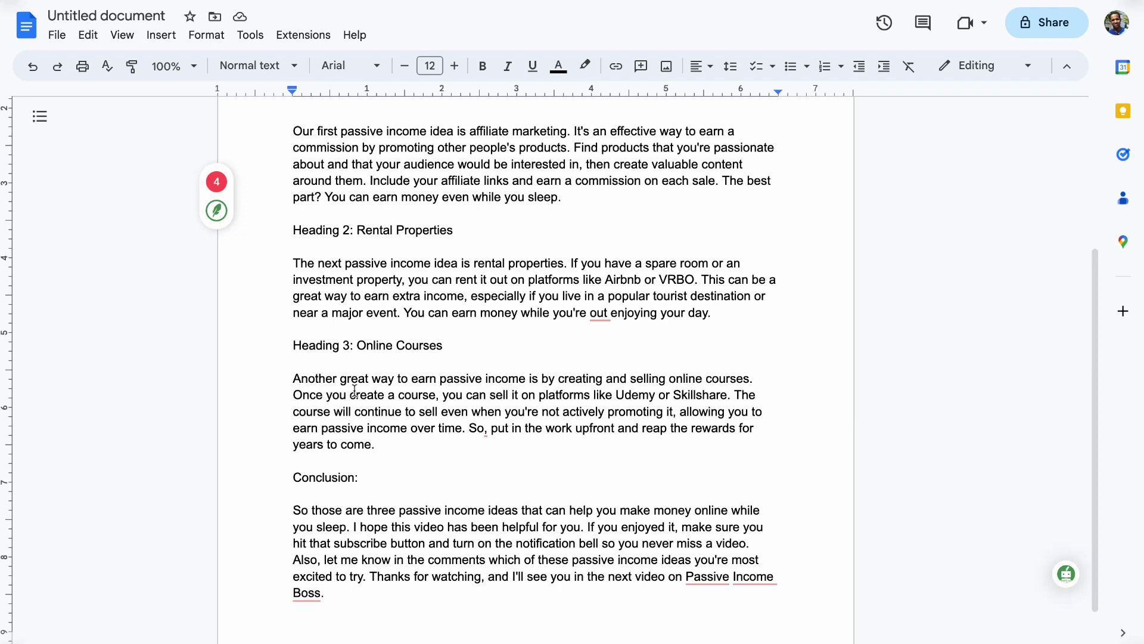
scroll(354, 390, up, 4)
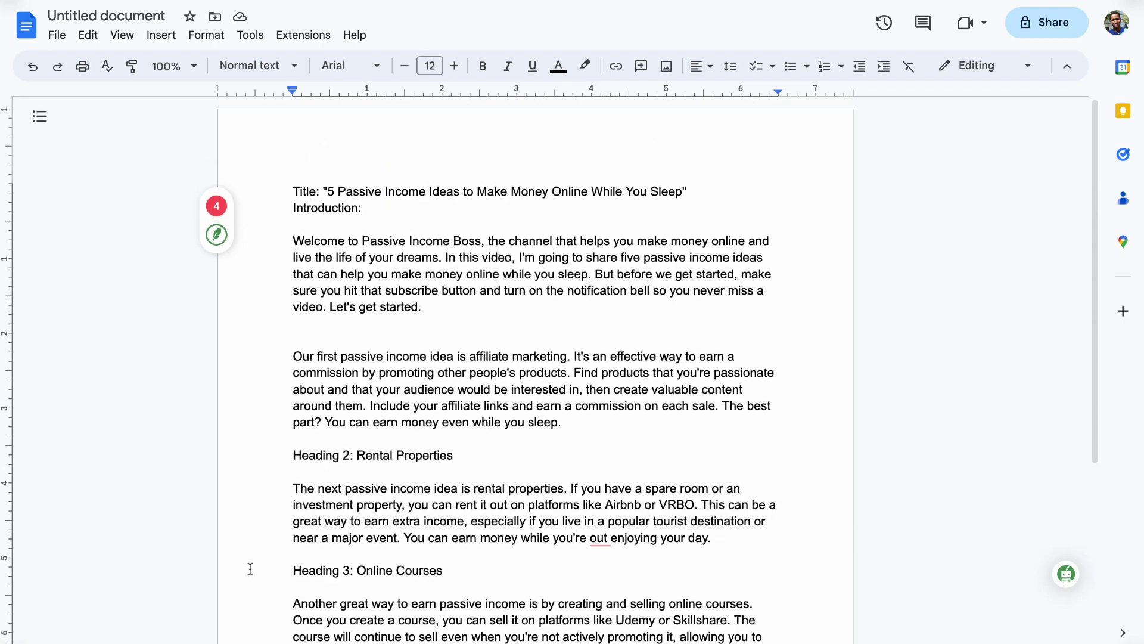
Delete the "Conclusion:", "Heading 3: Online Courses", "Heading 2: Rental Properties" and "Introduction:" labels from the script document
scroll(329, 571, down, 5)
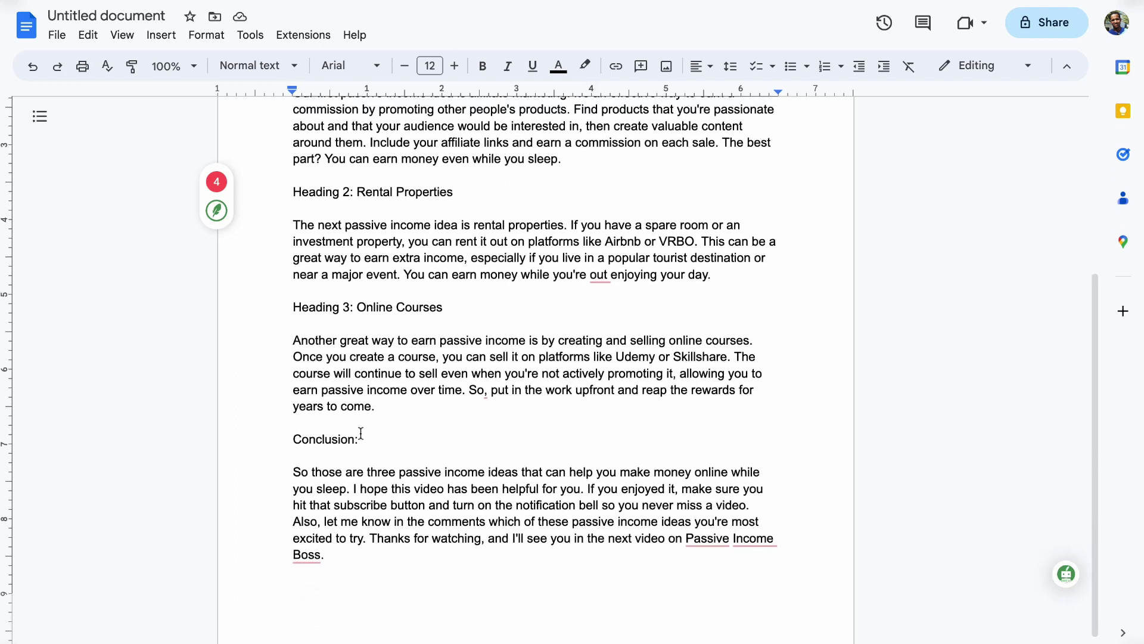
drag(362, 435, 292, 435)
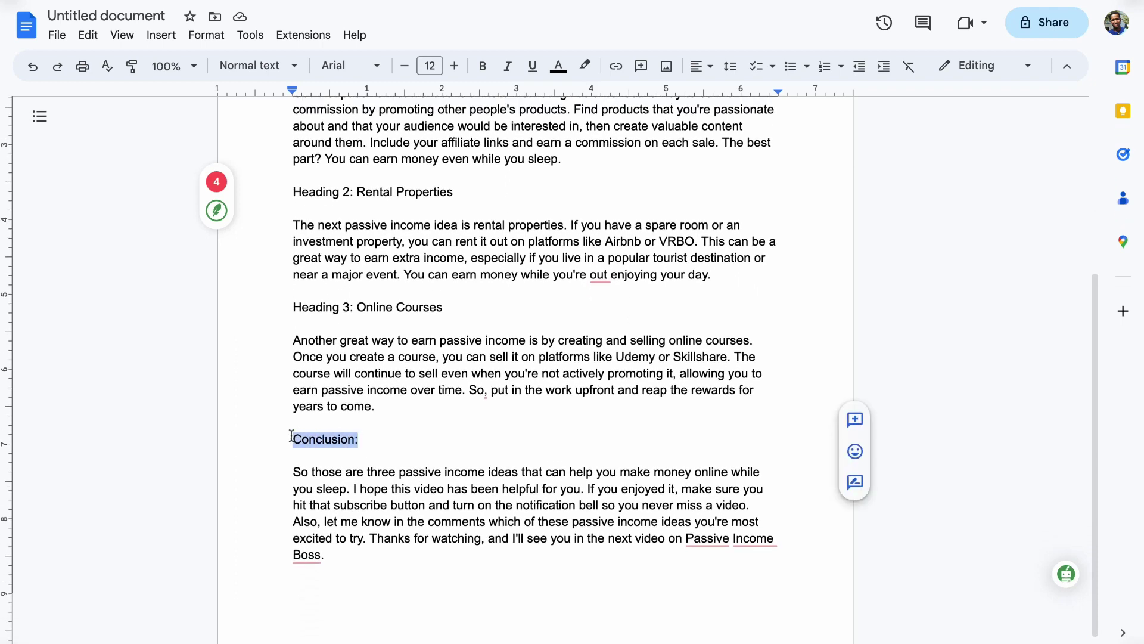
key(BackSpace)
double_click(419, 307)
triple_click(438, 308)
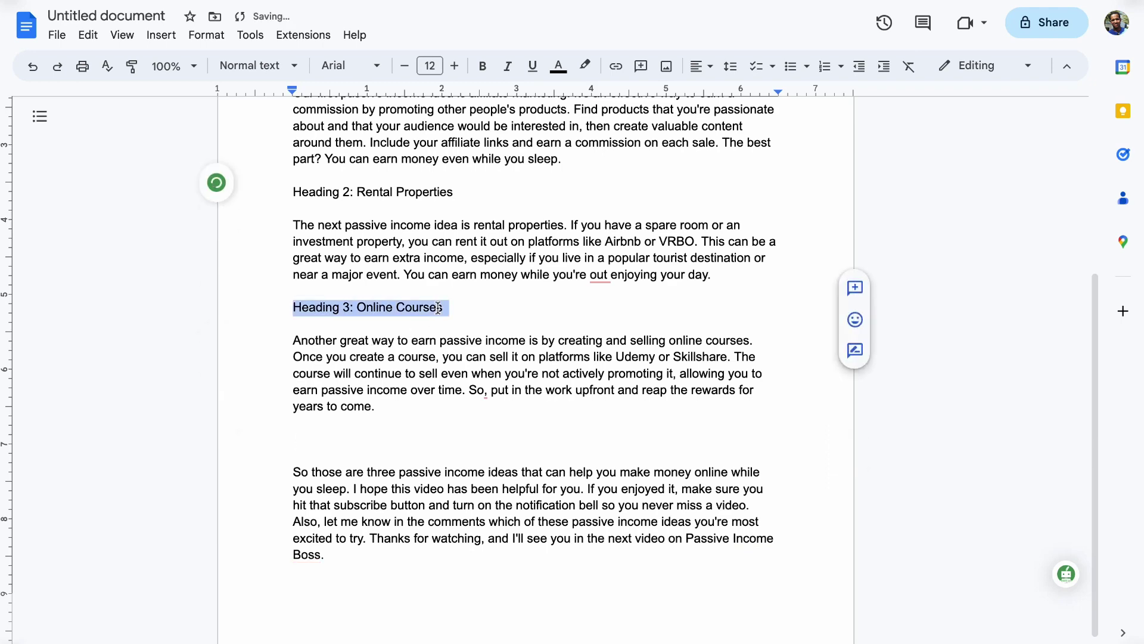
key(BackSpace)
double_click(441, 192)
triple_click(441, 192)
key(BackSpace)
scroll(303, 376, up, 4)
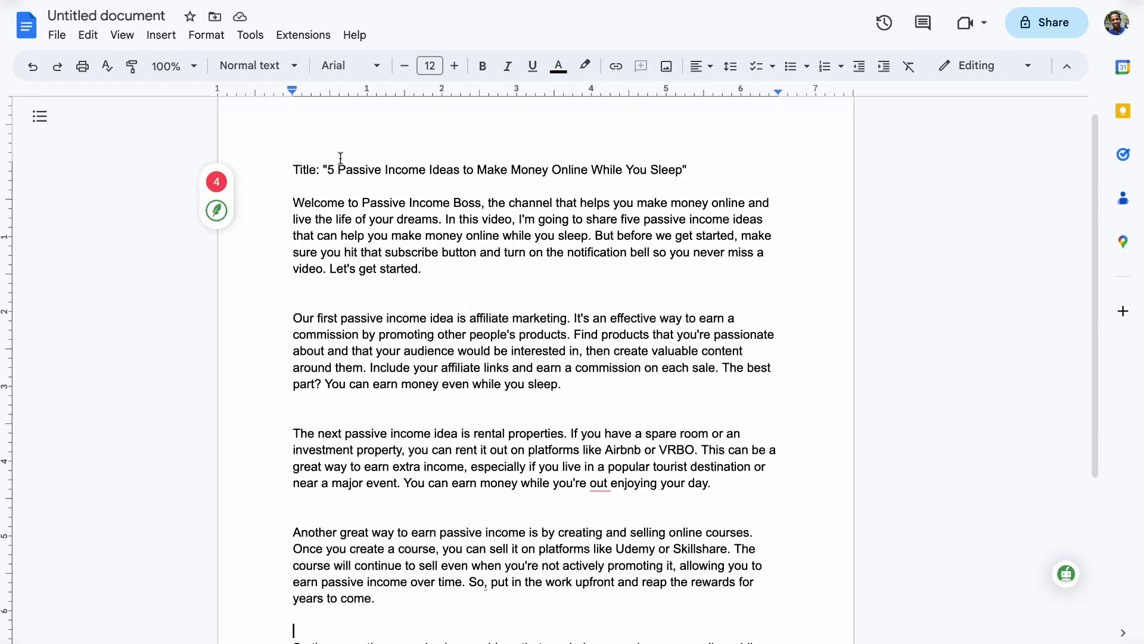
scroll(341, 158, down, 2)
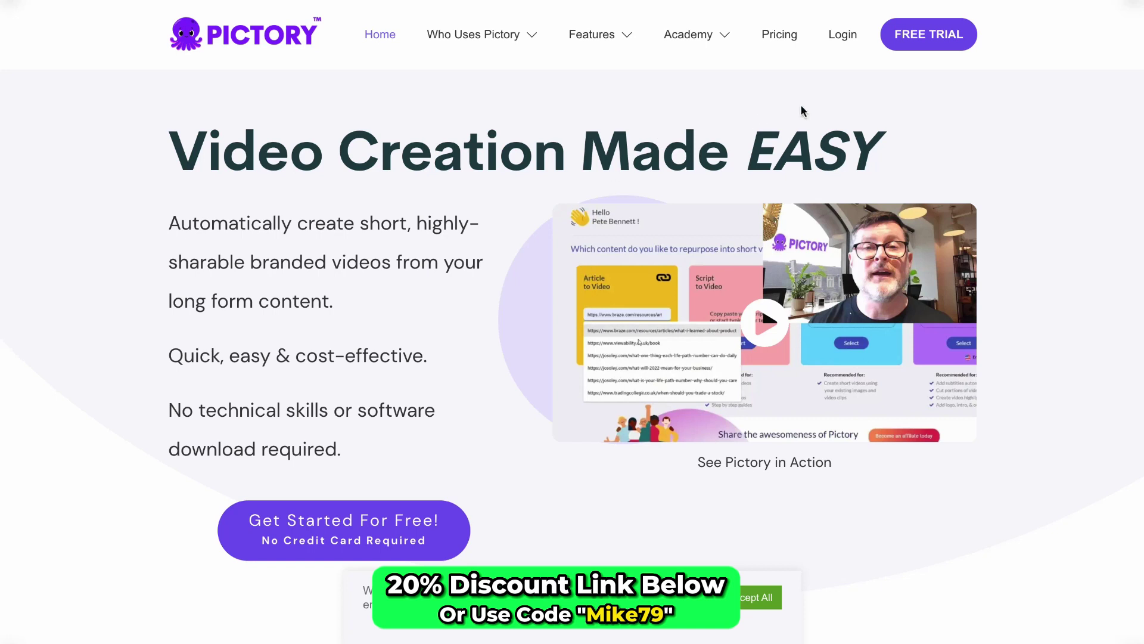
Switch to Pictory, go to the account login and start a Script to Video project
click(843, 36)
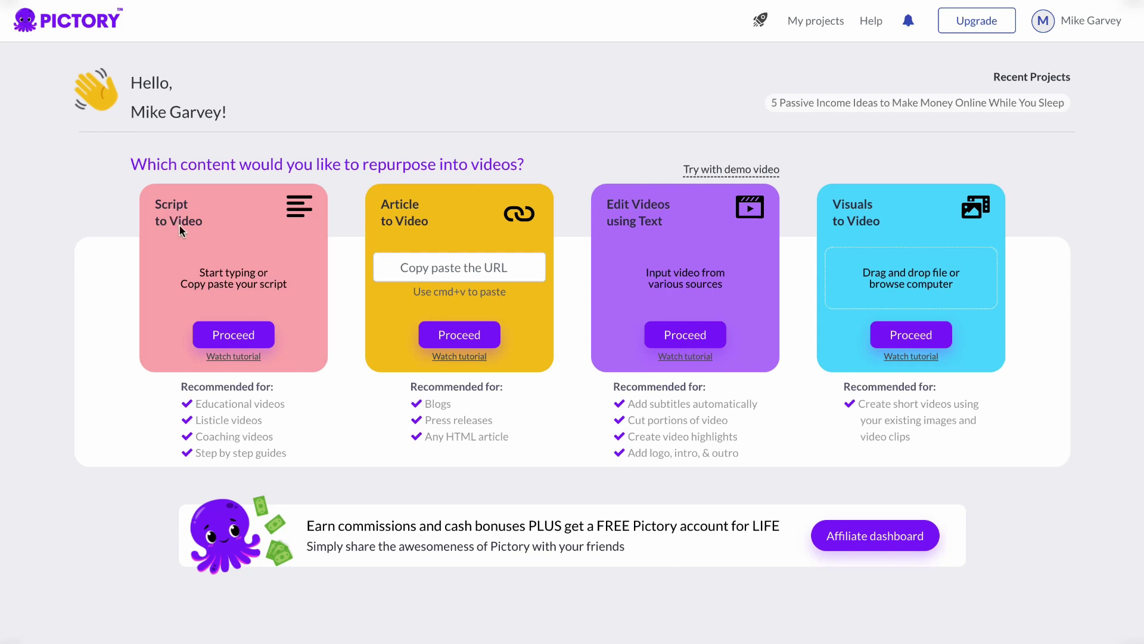
click(248, 338)
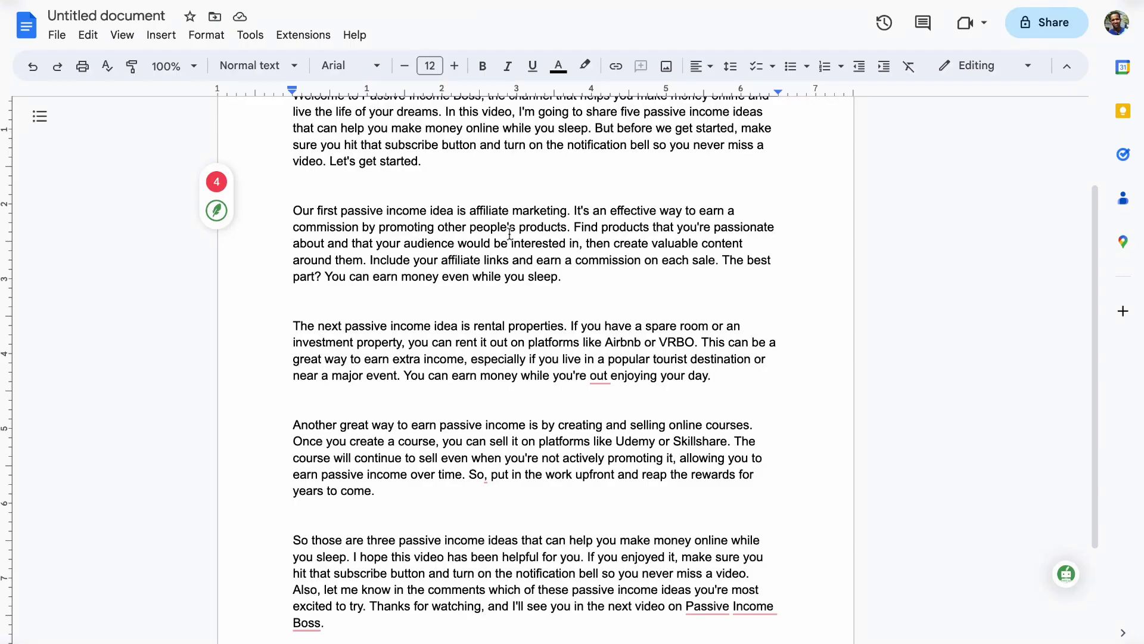
Copy the title from the Google Docs script and set Pictory's video name to "5 Passive Income Ideas to Make Money Online While You Sleep"
scroll(509, 232, up, 3)
drag(327, 191, 679, 192)
key(super+c)
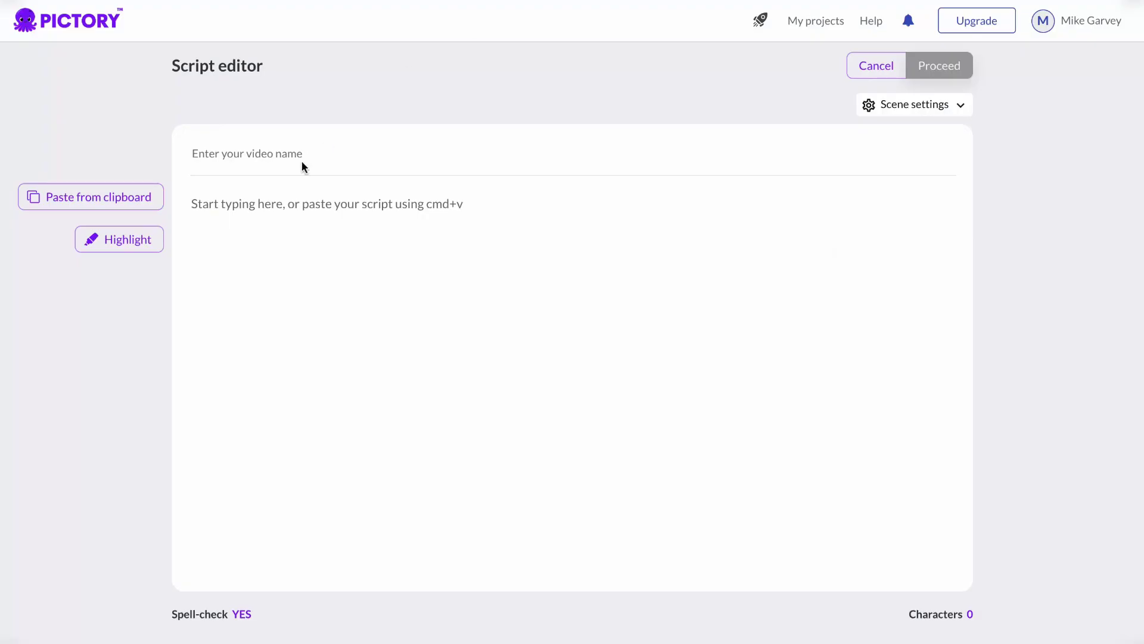
click(302, 156)
key(super+v)
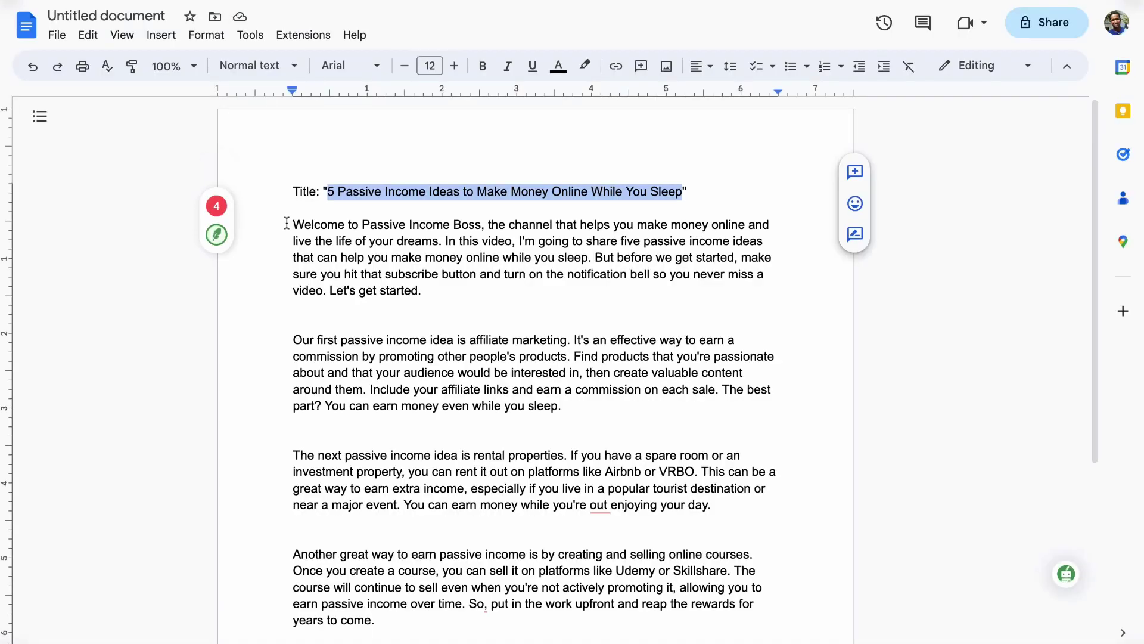
Copy the script body from Google Docs, starting at "Welcome to Passive Income Boss", into Pictory's script editor below the video name
drag(292, 224, 411, 606)
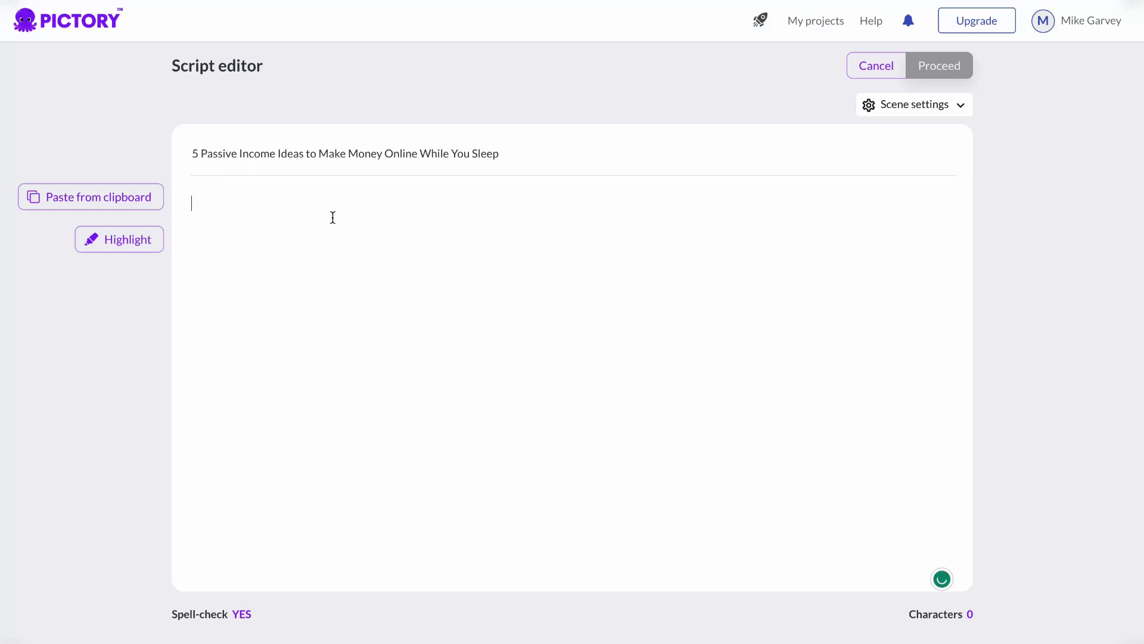
text(Welcome to Passive Income Boss, the channel that helps you make money online and live the life of your dreams. In this video, I'm going to share five passive income ideas that can help you make money online while you sleep. But before we get started, make sure you hit that subscribe button and turn on the notification bell so you never miss a video. Let's get started. Our first passive income idea is affiliate marketing. It's an effective way to earn a commission by promoting other people's products. Find products that you're passionate about and that your audience would be interested in, then create valuable content around them. Include your affiliate links and earn a commission on each sale. The best part? You can earn money even while you sleep. The next passive income idea is rental properties. If you have a spare room or an investment property, you can rent it out on platforms like Airbnb or VRBO. This can be a great way to earn extra income, especially if you live in a popular tourist destination or near a major event. You can earn money while you're out enjoying your day. Another great way to earn passive income is by creating and selling online courses. Once you create a course, you can sell it on platforms like Udemy or Skillshare. The course will continue to sell even when you're not actively promoting it, allowing you to earn passive income over time. So, put in the work upfront and reap the rewards for years to come. So those are three passive income ideas that can help you make money online while you sleep. I hope this video has been helpful for you. If you enjoyed it, make sure you hit that subscribe button and turn on the notification bell so you never miss a video. Also, let me know in the comments which of these passive income ideas you're most excited to try. Thanks for watching, and I'll see you in the next video on Passive Income Boss.)
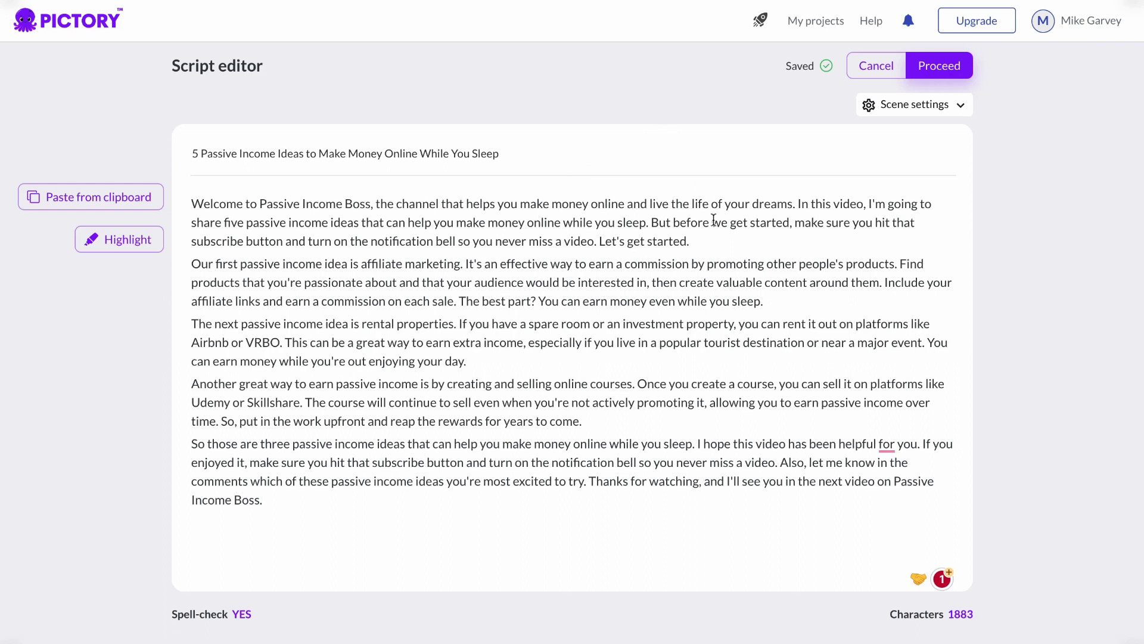
Keep new scenes created on both sentence and line breaks in the scene settings, and proceed to the template choice
click(961, 106)
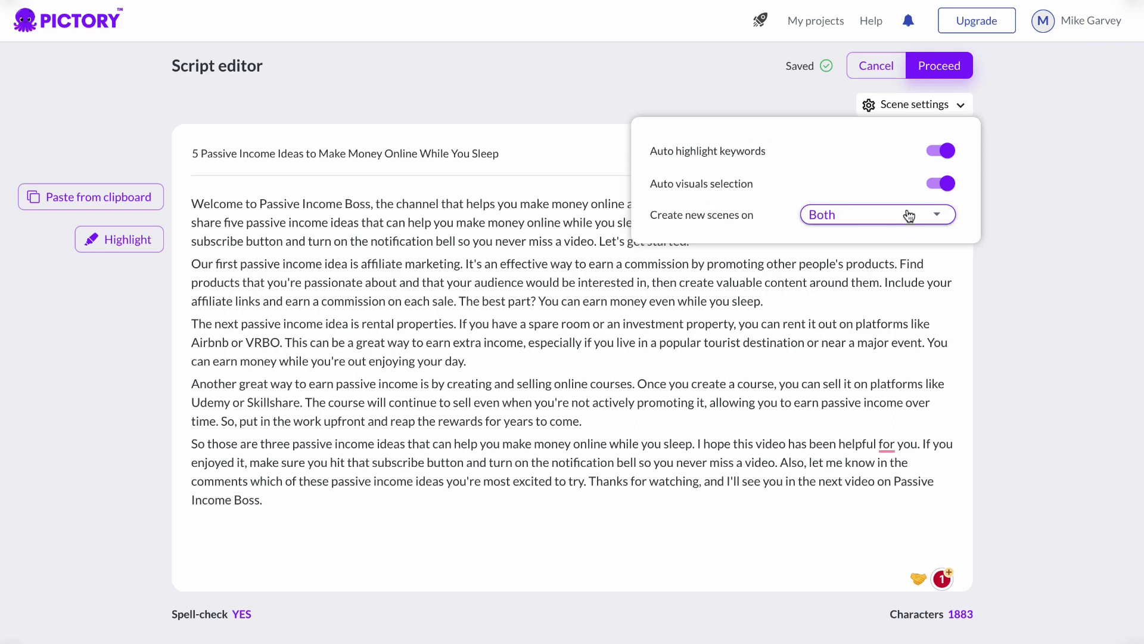
click(934, 216)
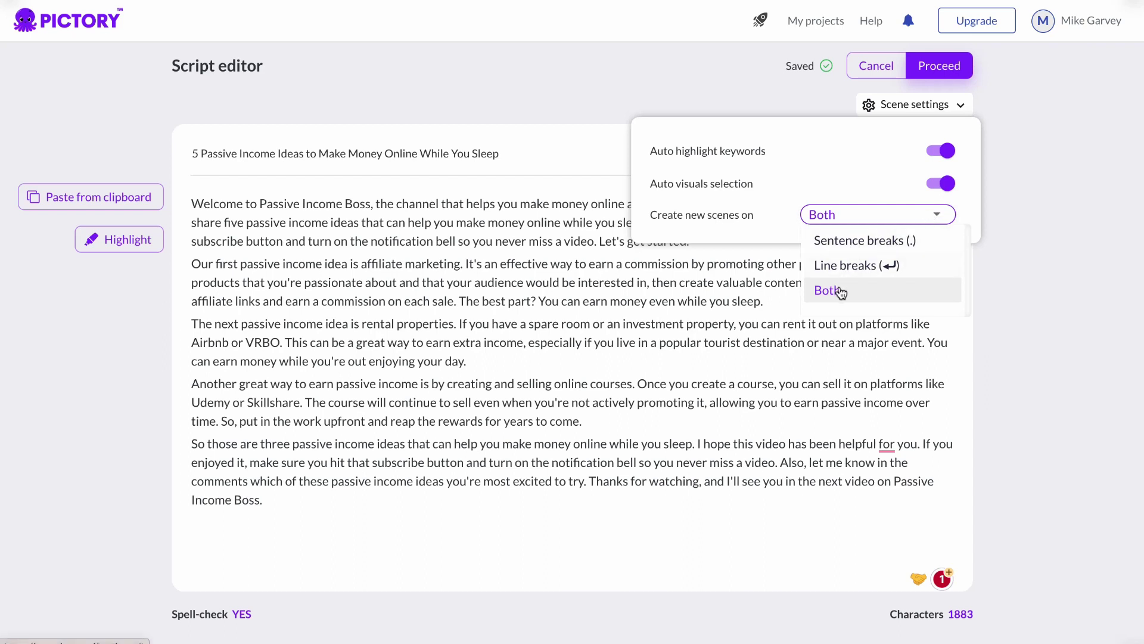
click(818, 181)
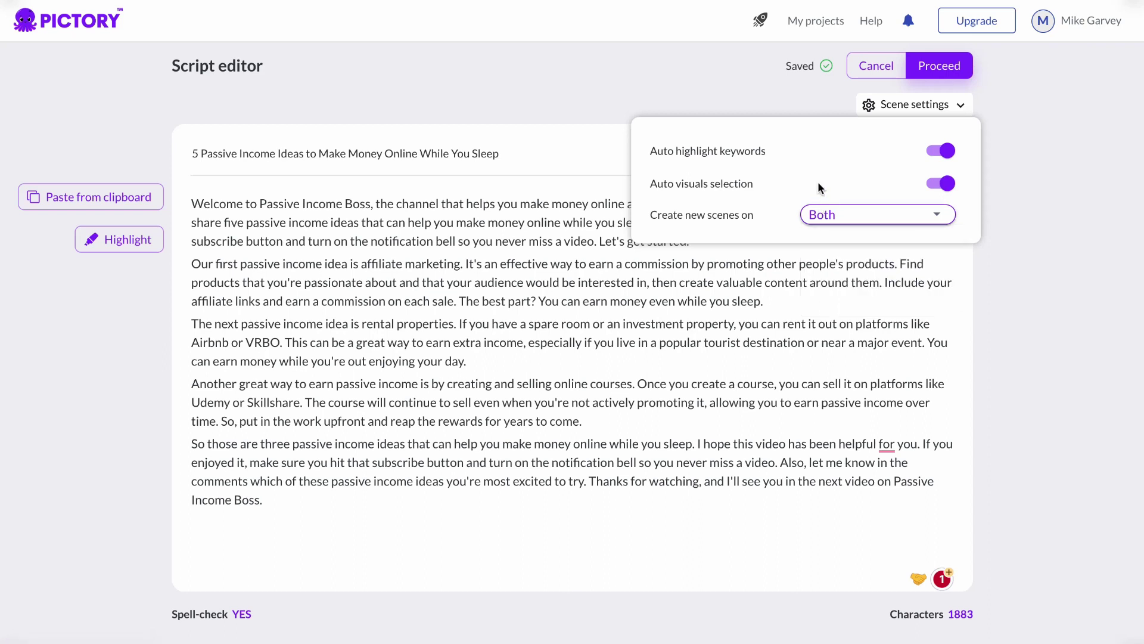
click(1020, 177)
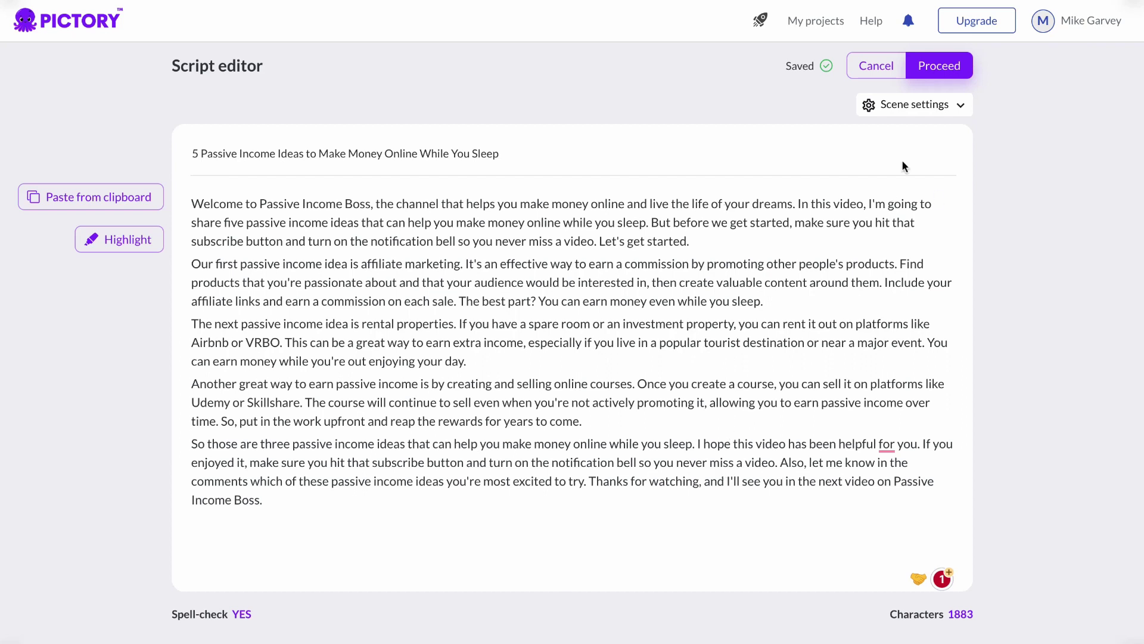
click(940, 68)
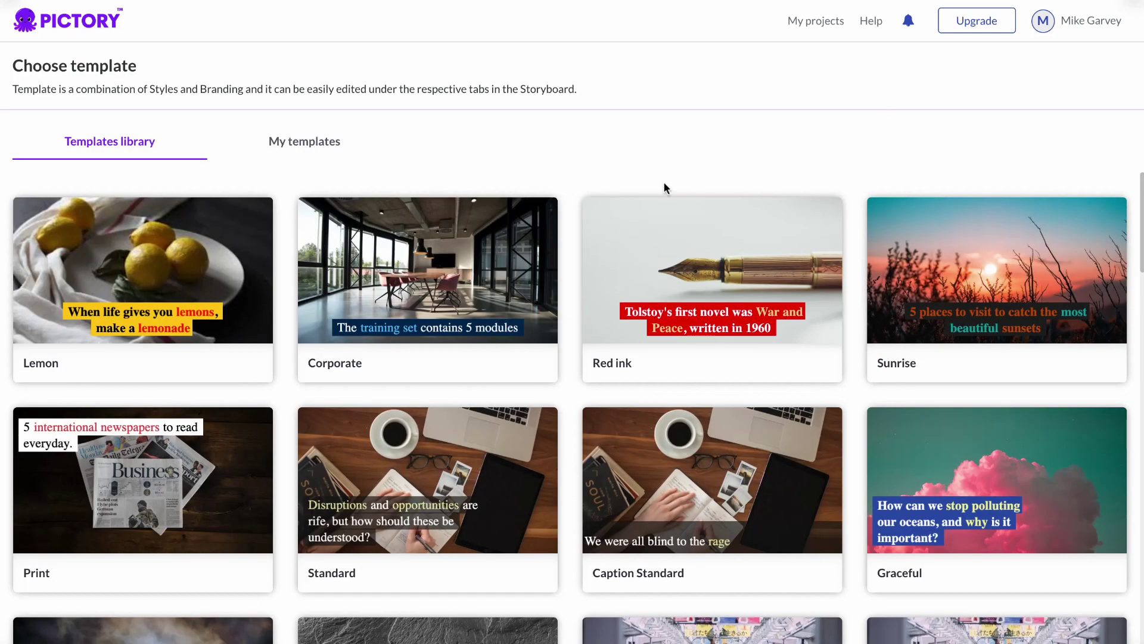
Look through the template library and apply the Red ink template in 16:9 aspect ratio
scroll(663, 181, down, 8)
scroll(664, 177, down, 6)
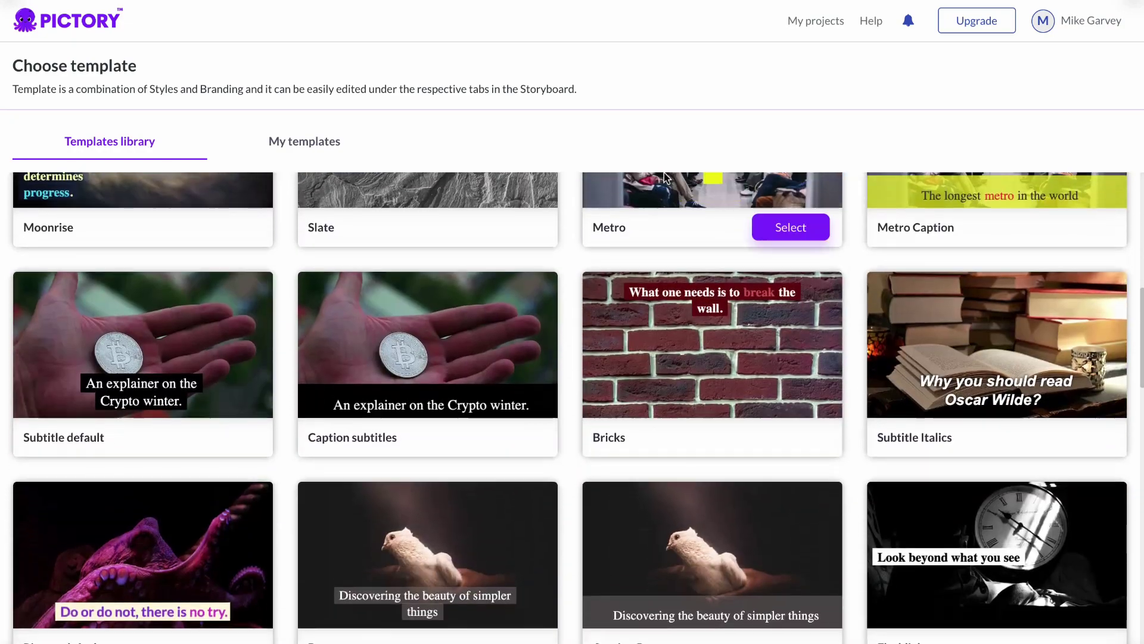
scroll(664, 173, up, 11)
scroll(666, 177, up, 4)
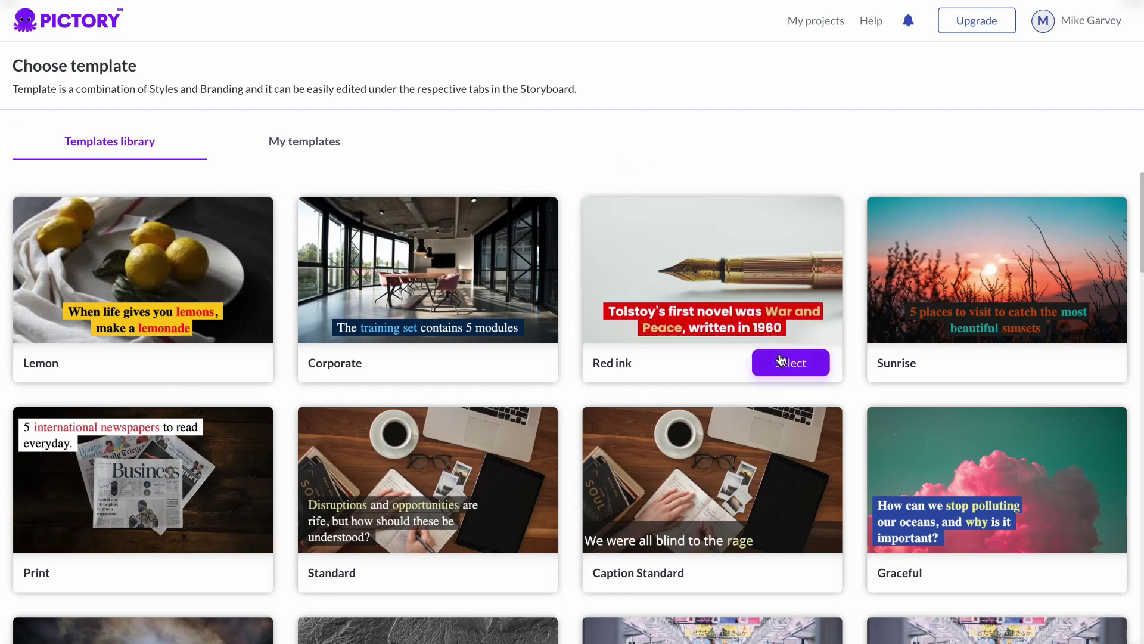
click(782, 362)
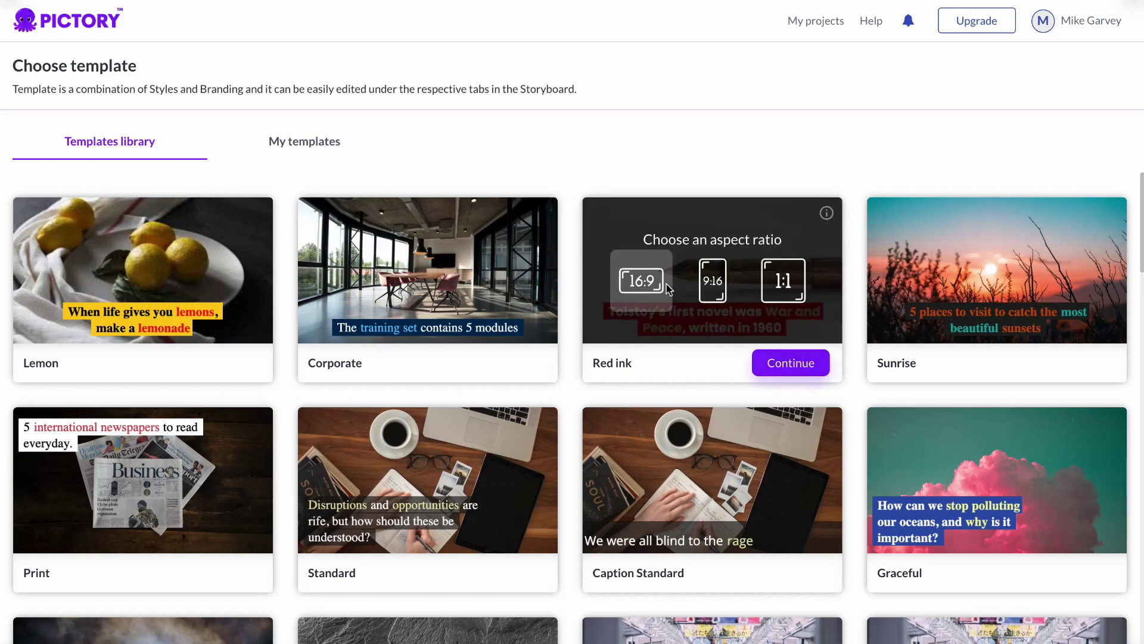
click(786, 366)
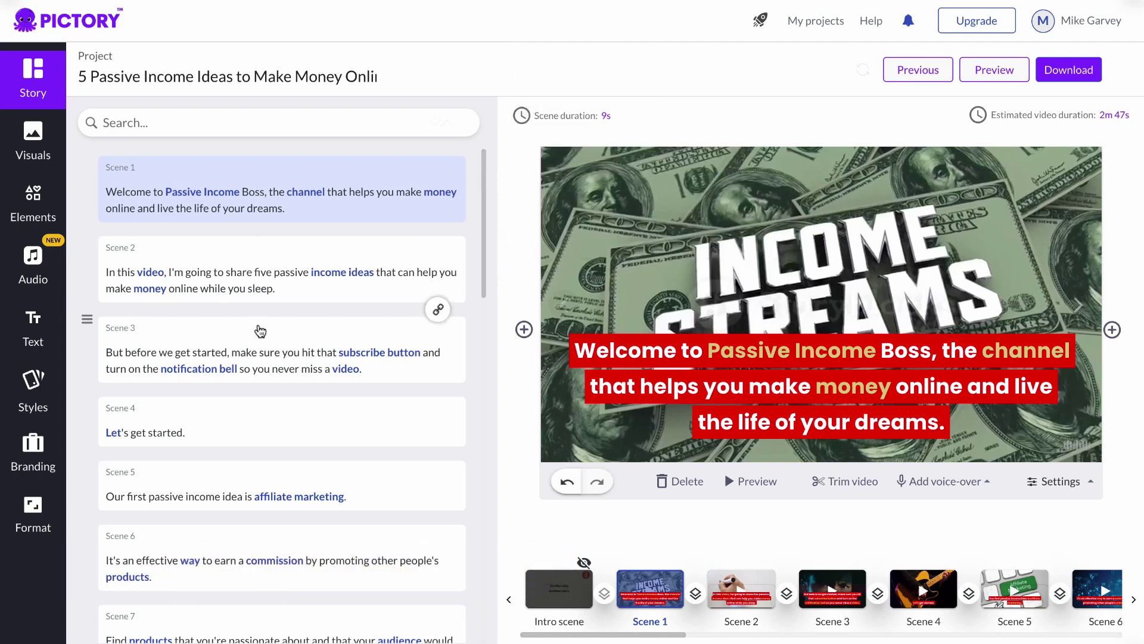
Review the generated storyboard, checking the scene texts and the visuals assigned to each scene along the timeline
scroll(261, 332, down, 2)
scroll(257, 328, up, 2)
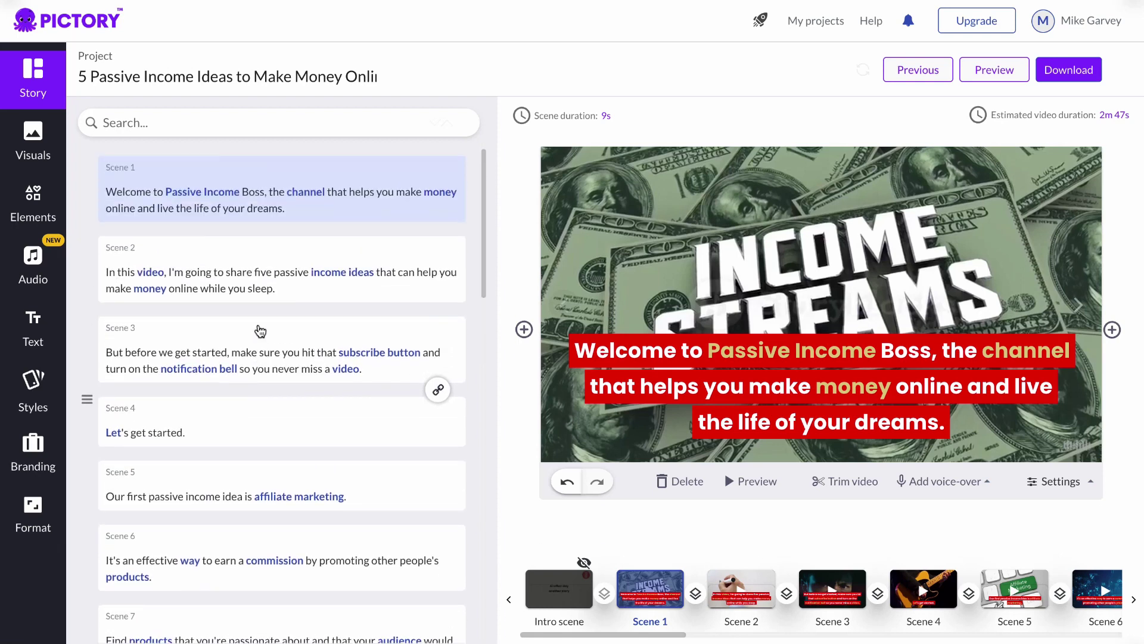
scroll(763, 292, down, 1)
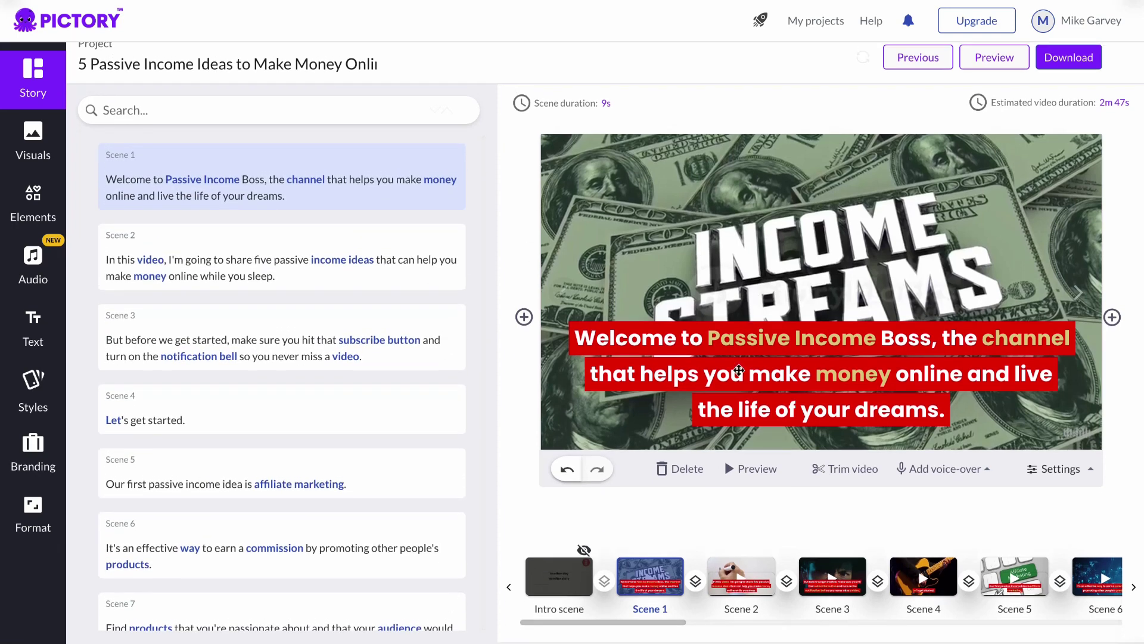
scroll(763, 589, right, 10)
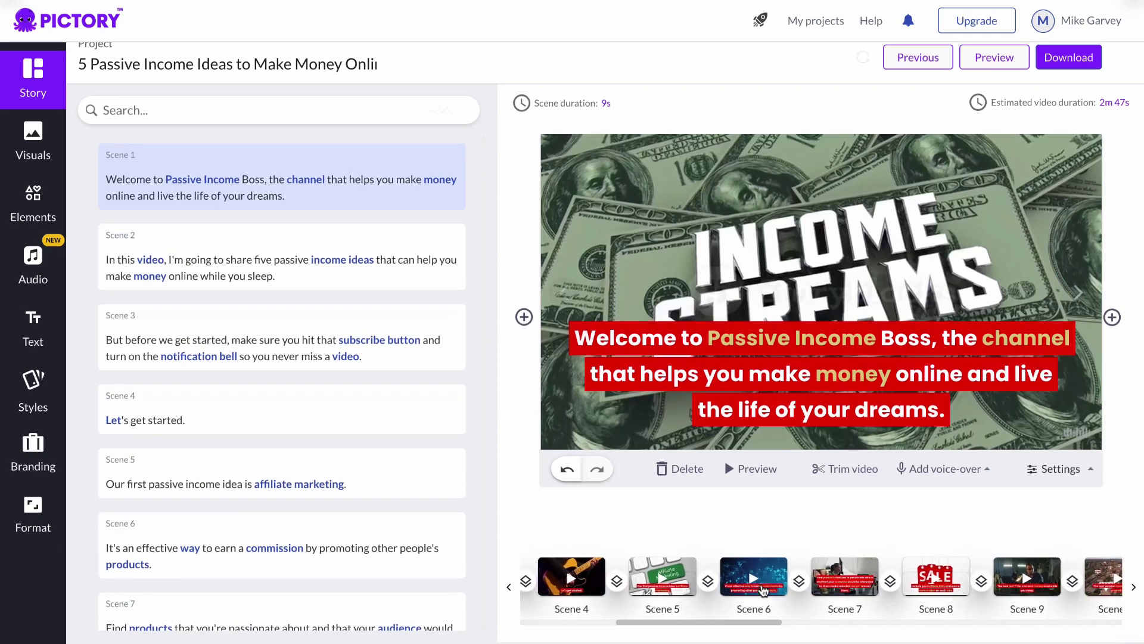
scroll(763, 589, right, 8)
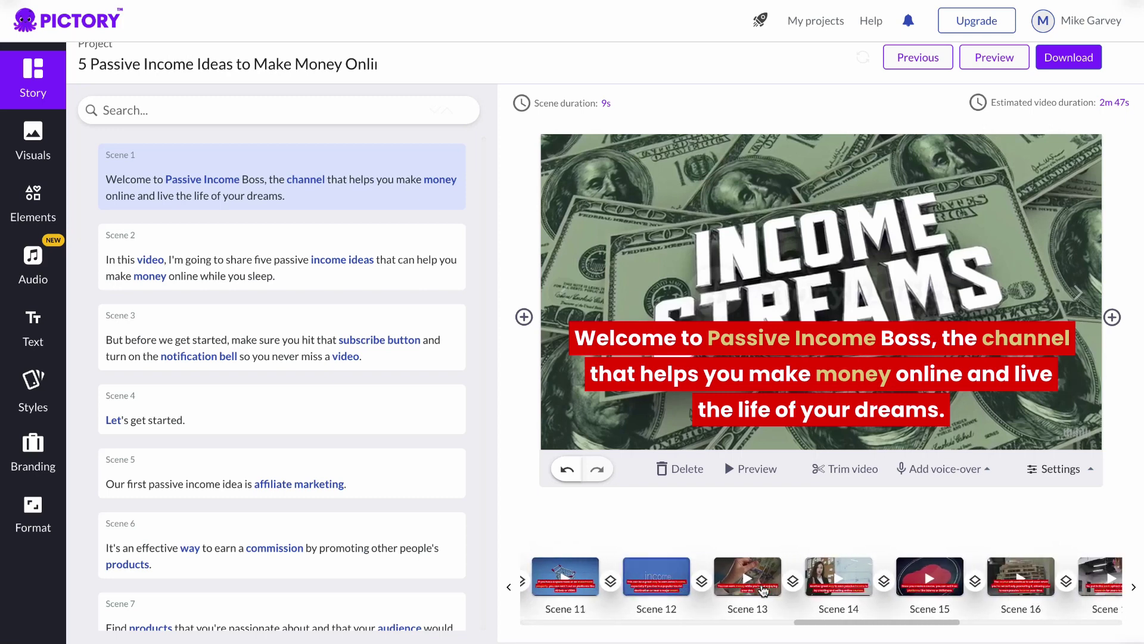
scroll(763, 589, left, 8)
scroll(763, 589, left, 7)
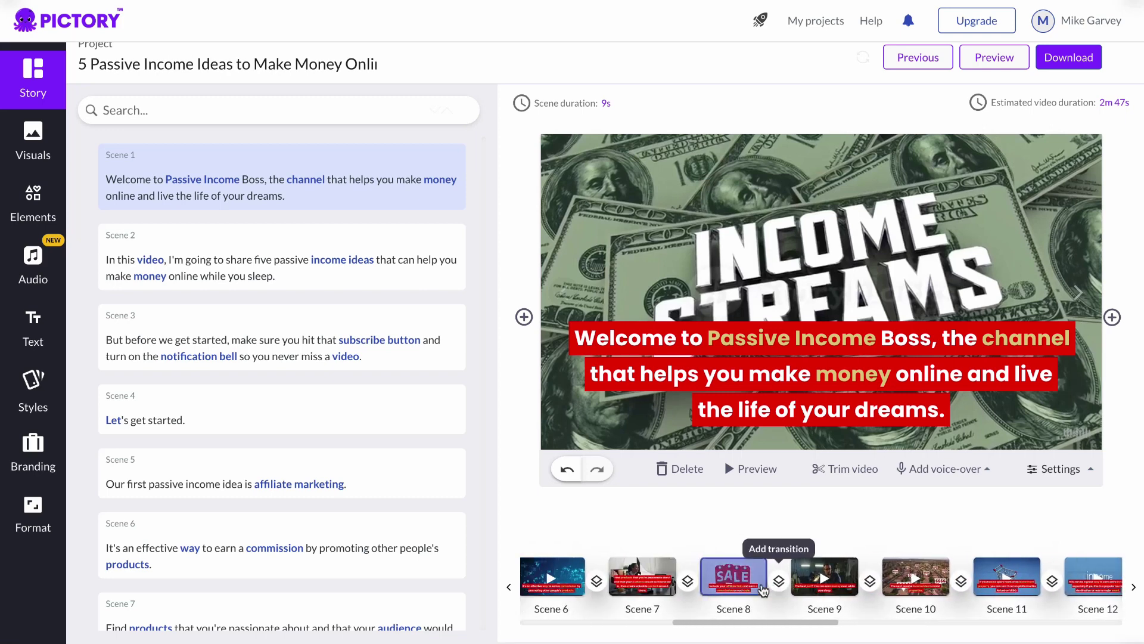
scroll(763, 588, left, 4)
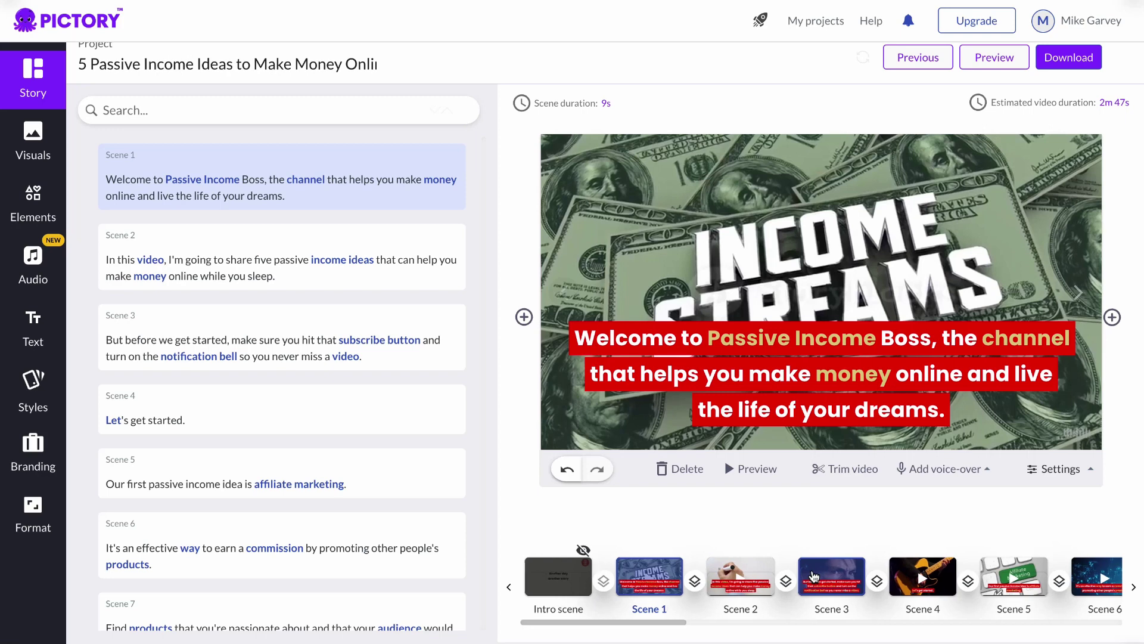
scroll(814, 575, right, 2)
scroll(813, 577, right, 1)
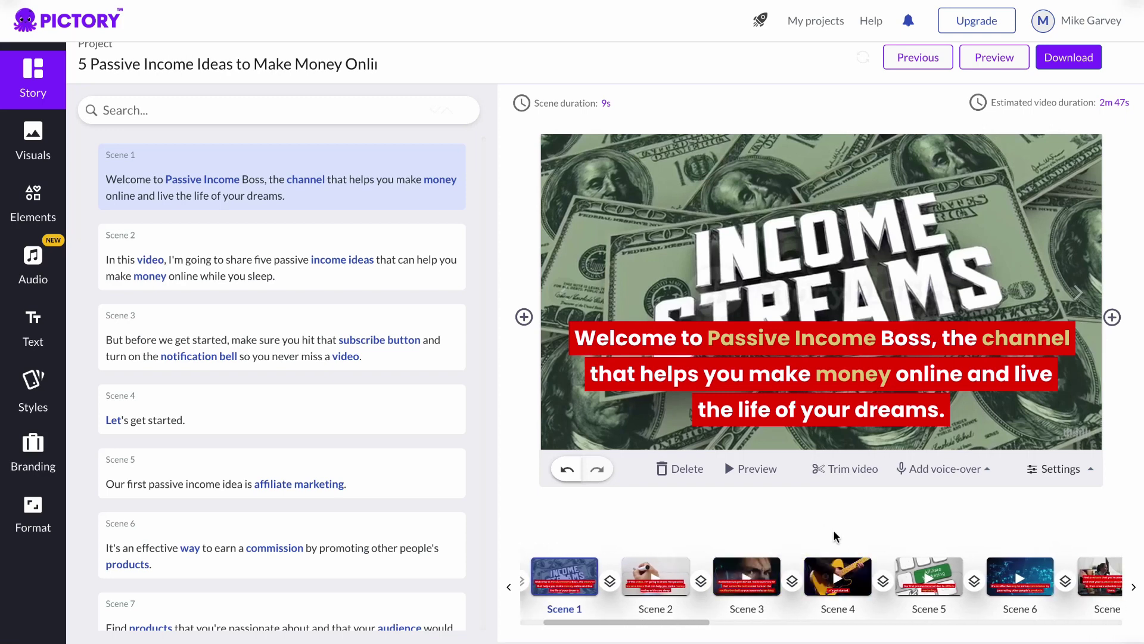
Search the visuals library for "race" and replace Scene 4's guitar clip with the runner at the starting line on a blue track
click(824, 567)
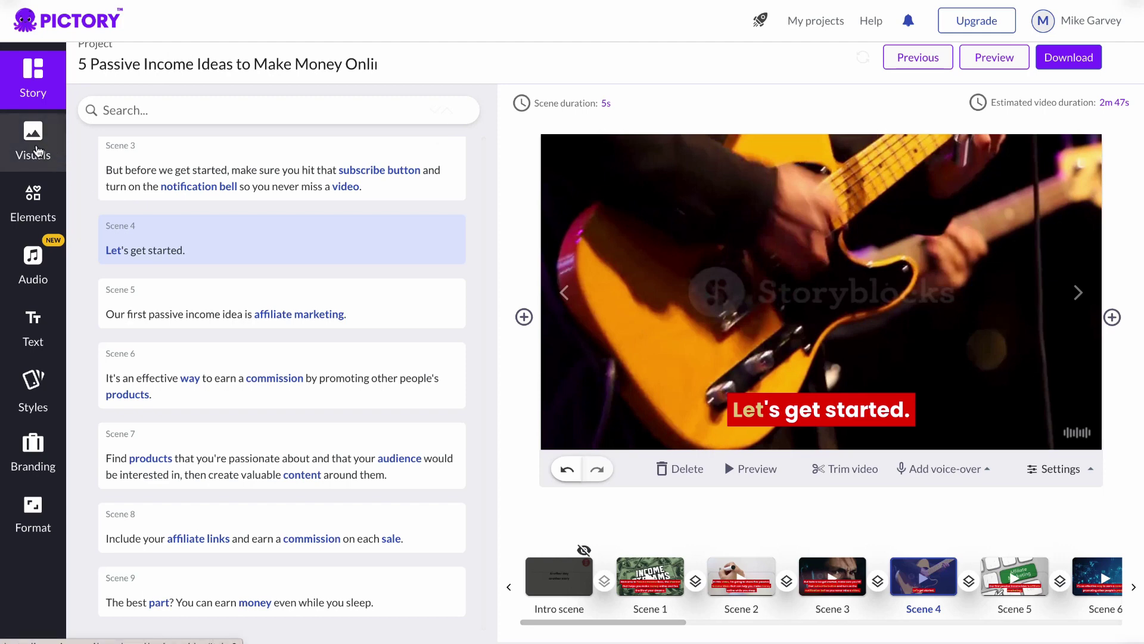
click(34, 146)
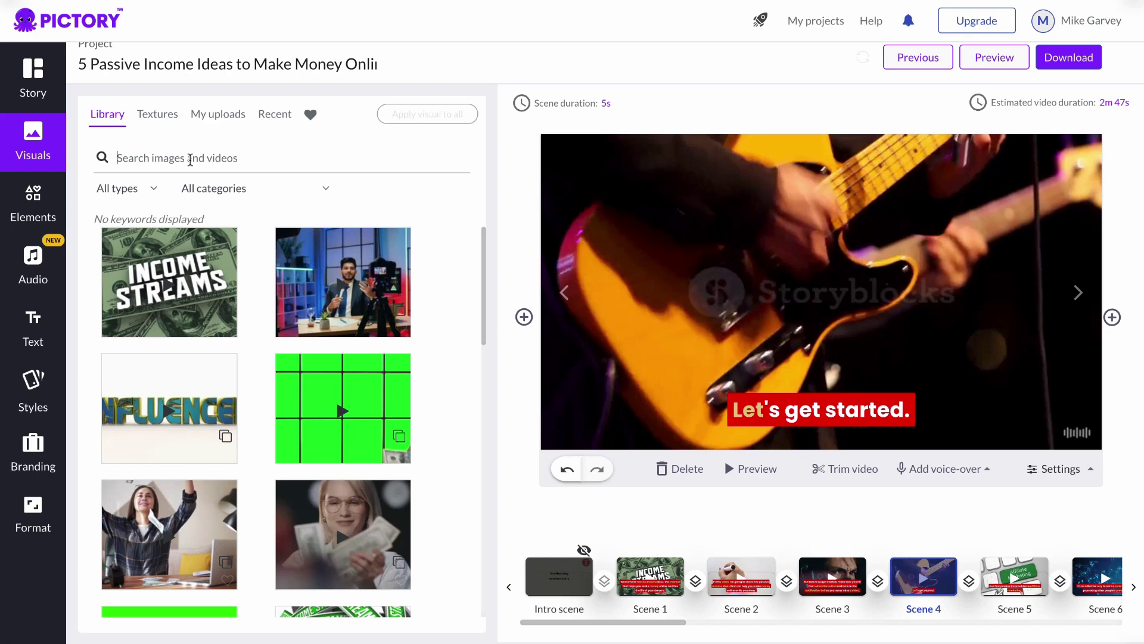
text(race)
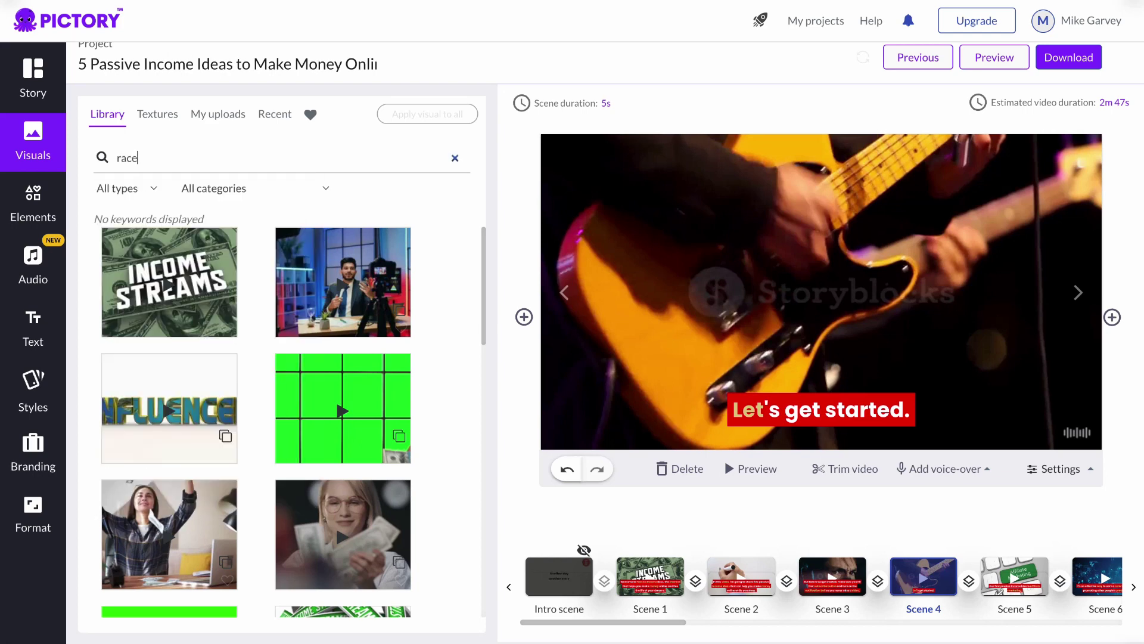
key(Return)
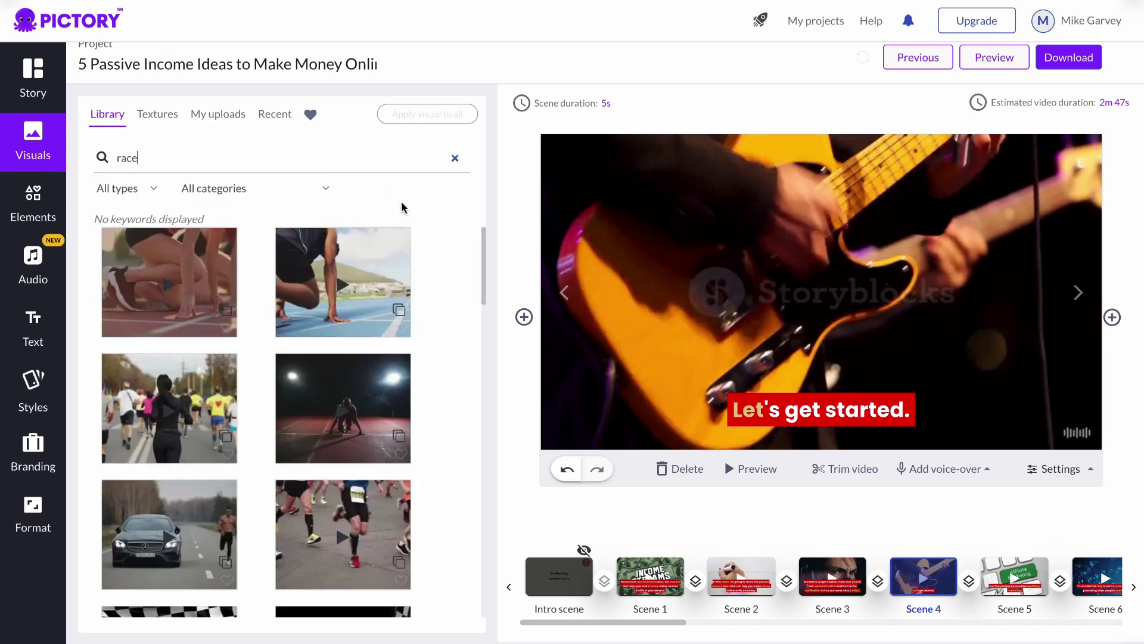
mouse_move(357, 283)
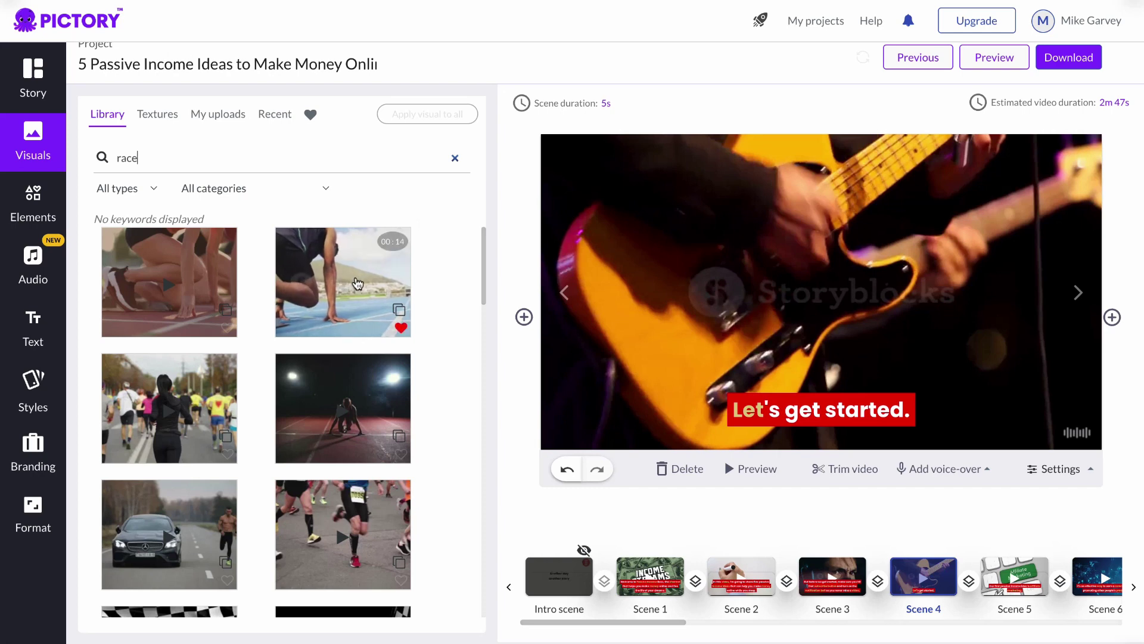
click(357, 283)
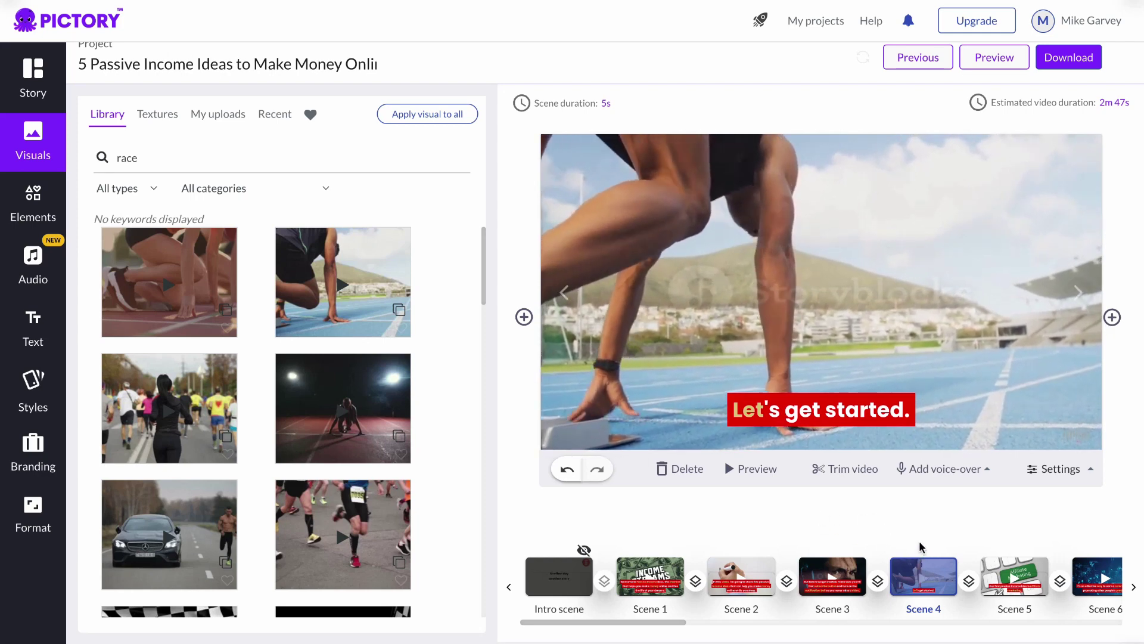
Examine the visuals assigned to the scenes after Scene 4 along the timeline
scroll(926, 590, right, 5)
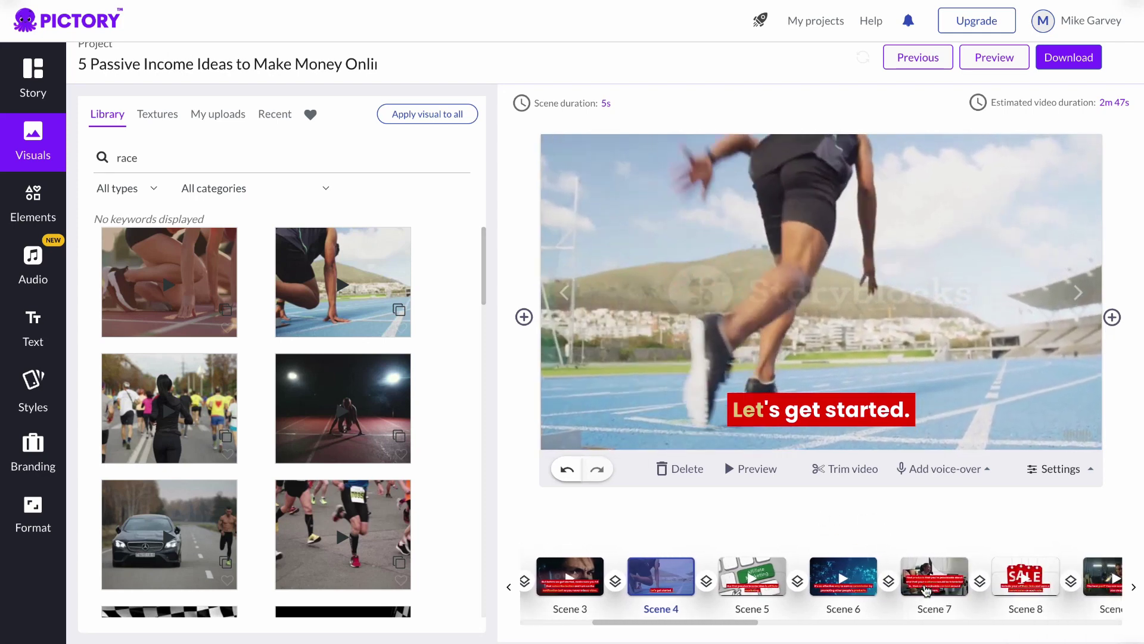
scroll(925, 589, right, 5)
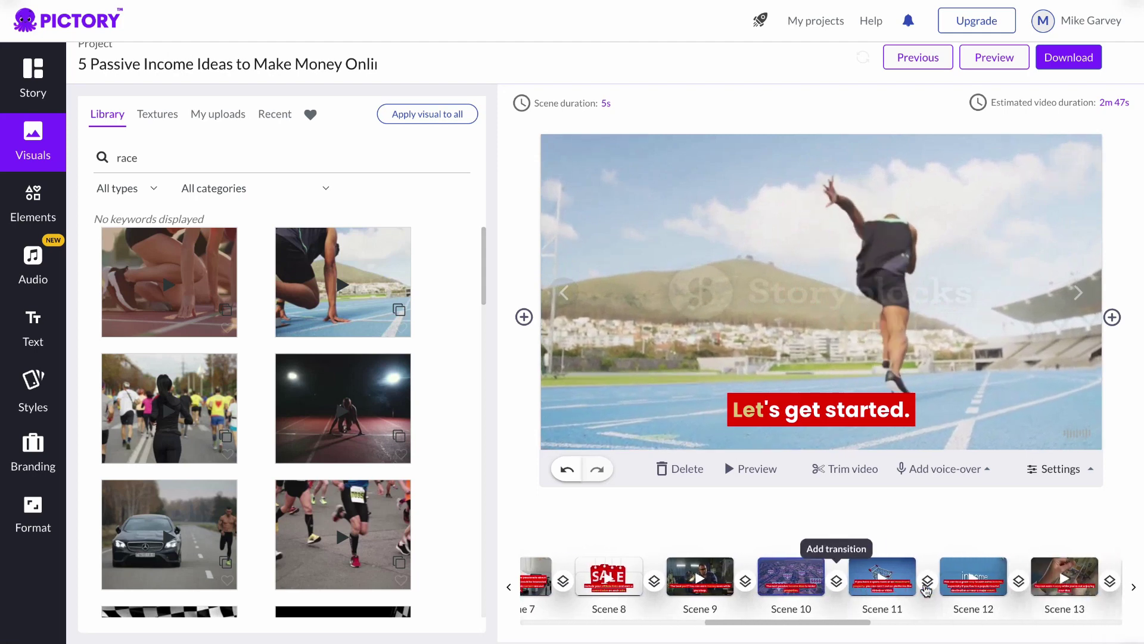
scroll(925, 590, right, 4)
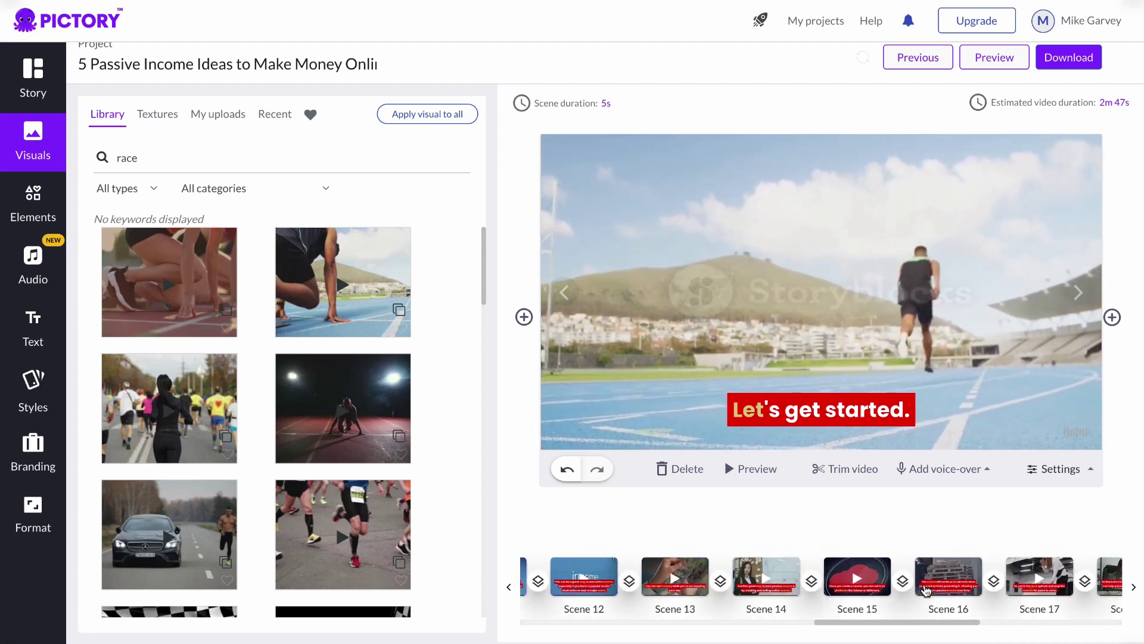
scroll(925, 590, right, 3)
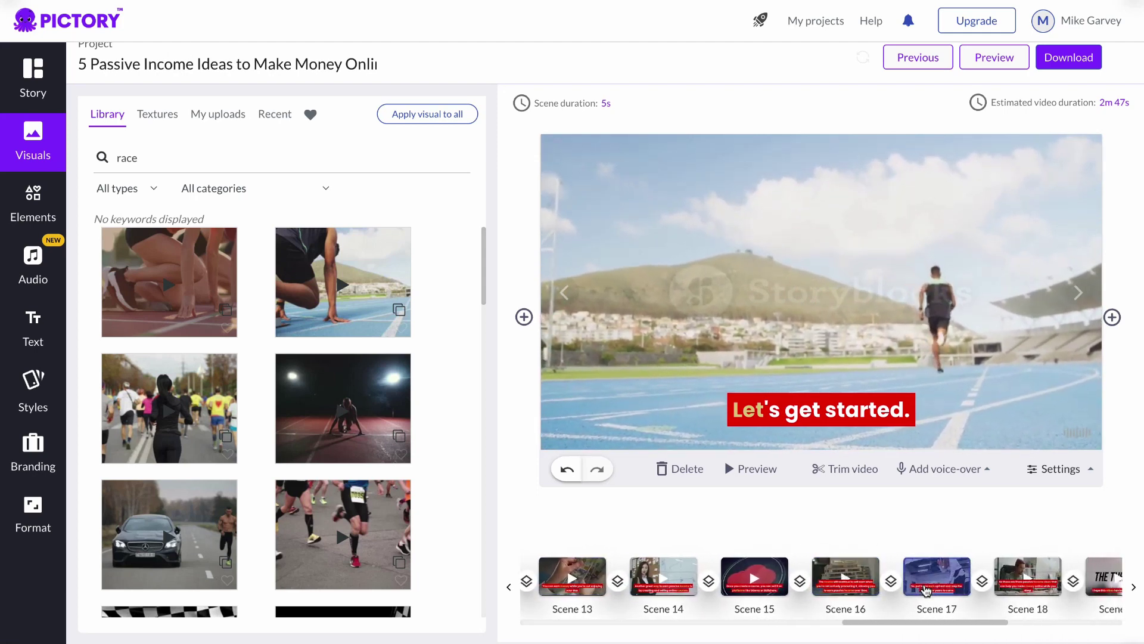
scroll(926, 590, right, 1)
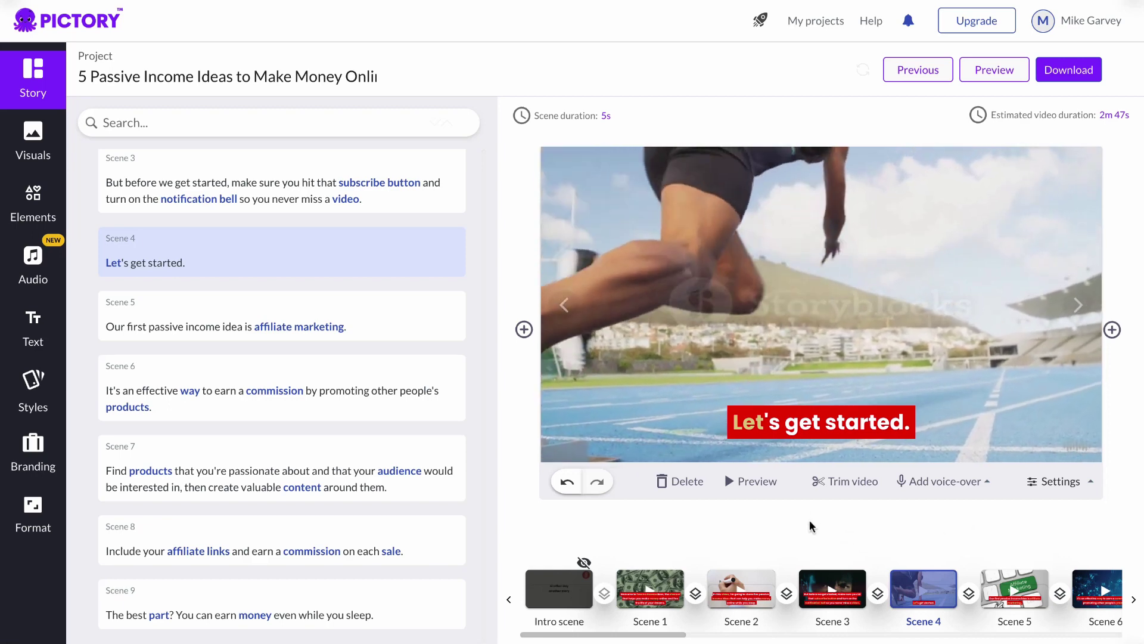
Set the font size of Scene 4's "Let's get started." caption to 36 and apply its text style to all scenes
click(814, 418)
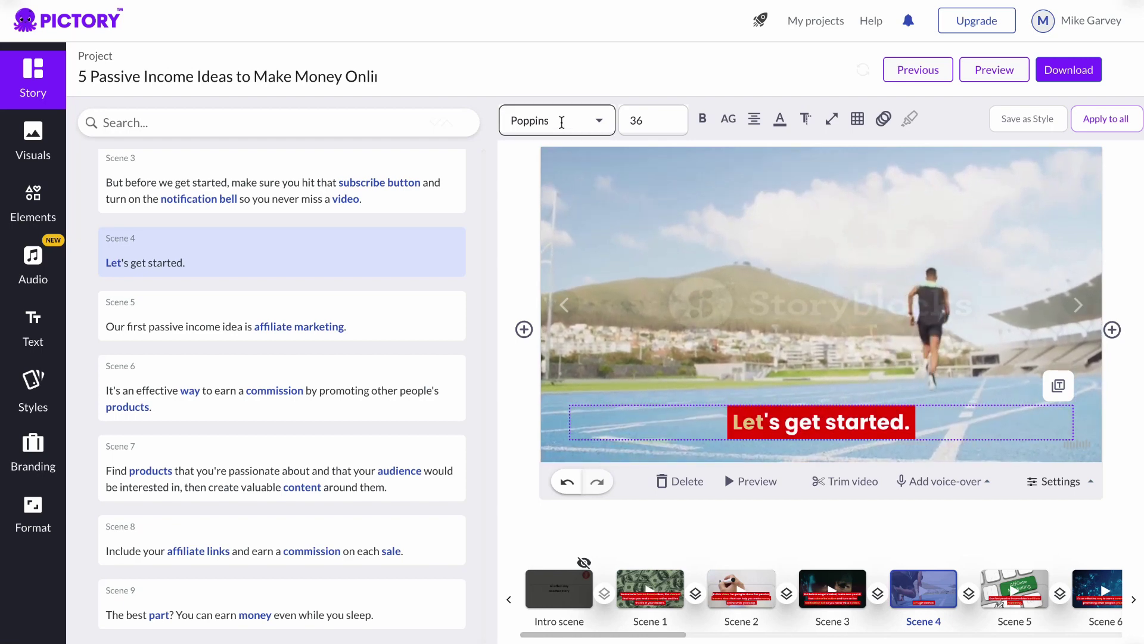
click(600, 122)
click(600, 122)
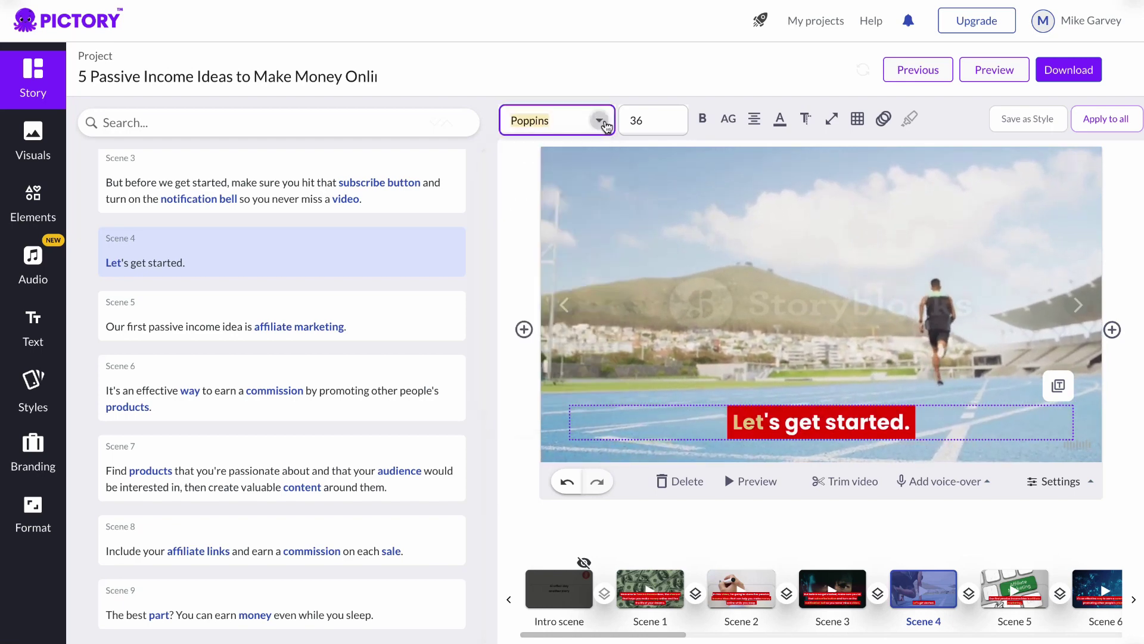
click(652, 121)
key(BackSpace)
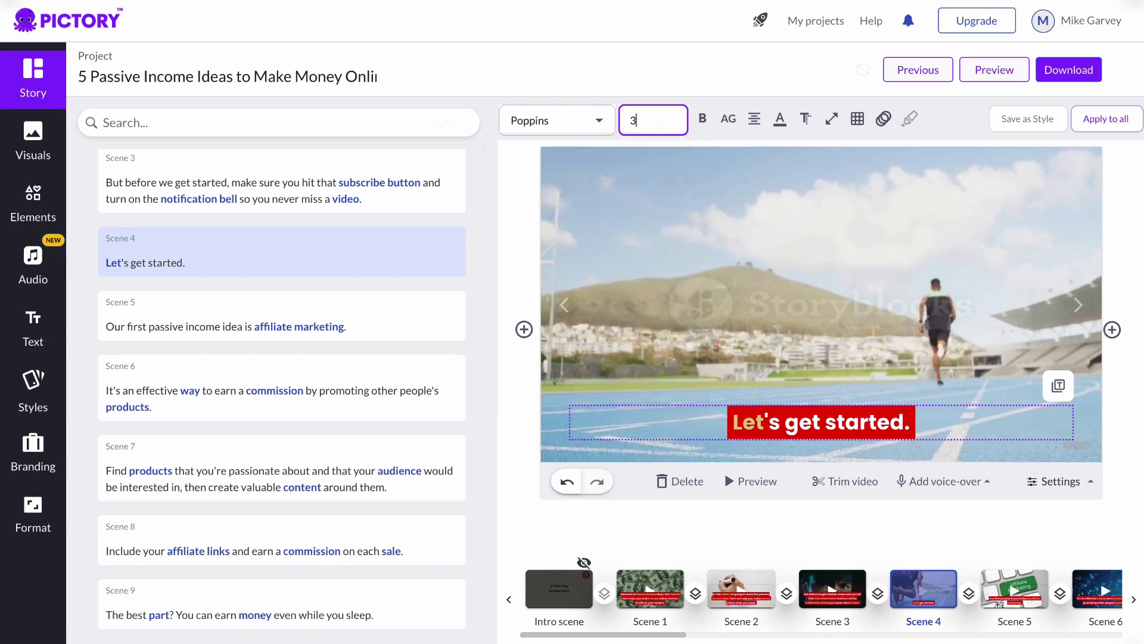
click(653, 110)
key(BackSpace)
text(6)
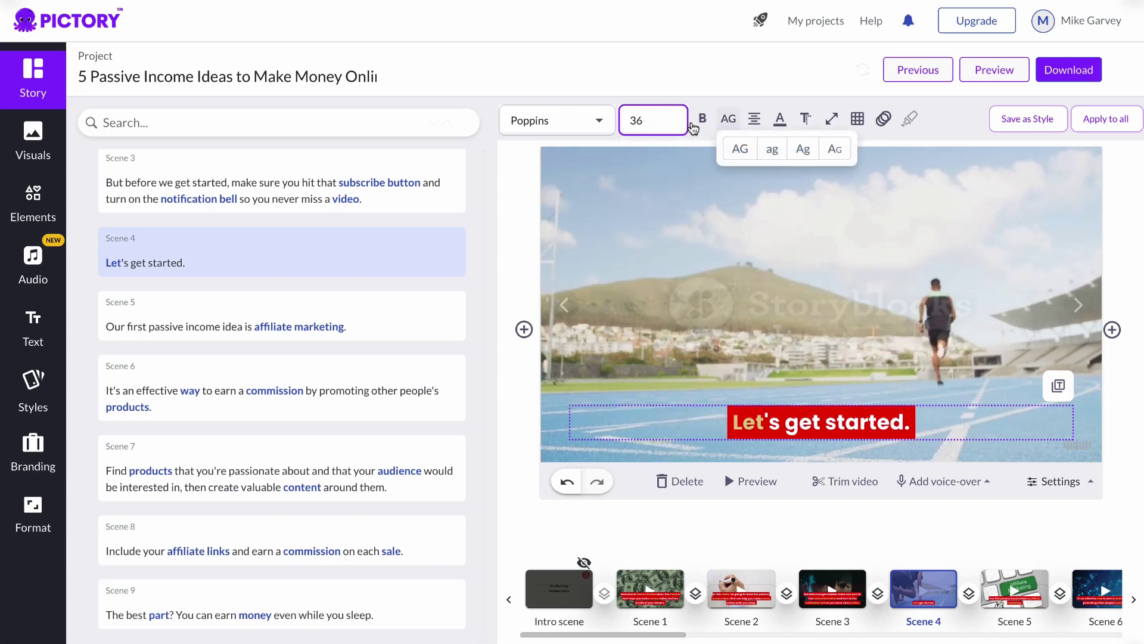
mouse_move(726, 124)
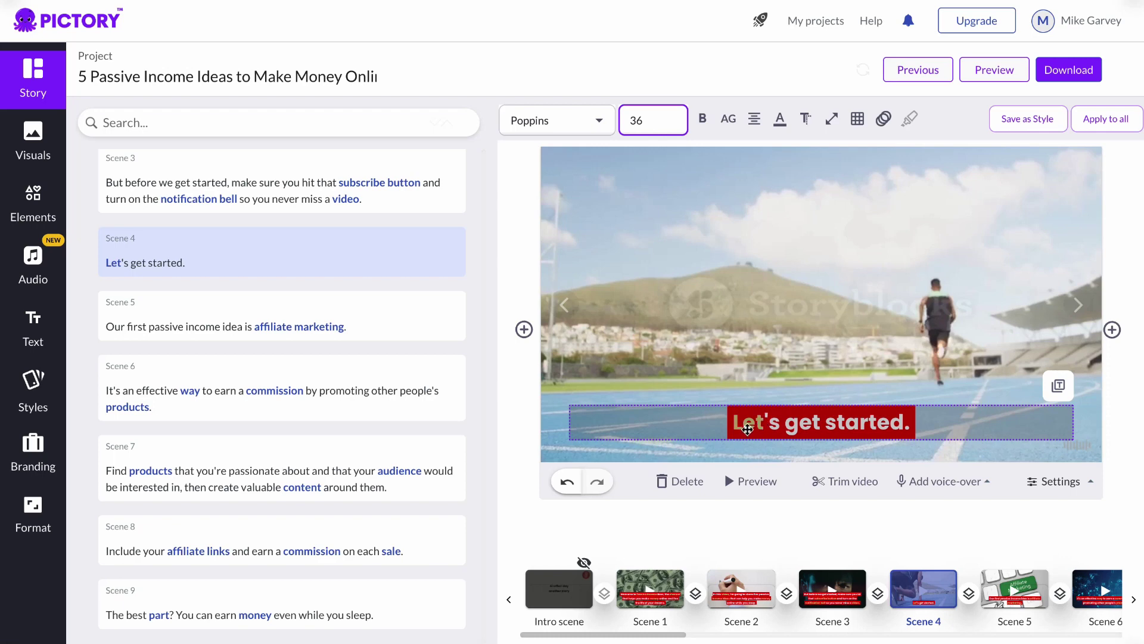
click(1095, 118)
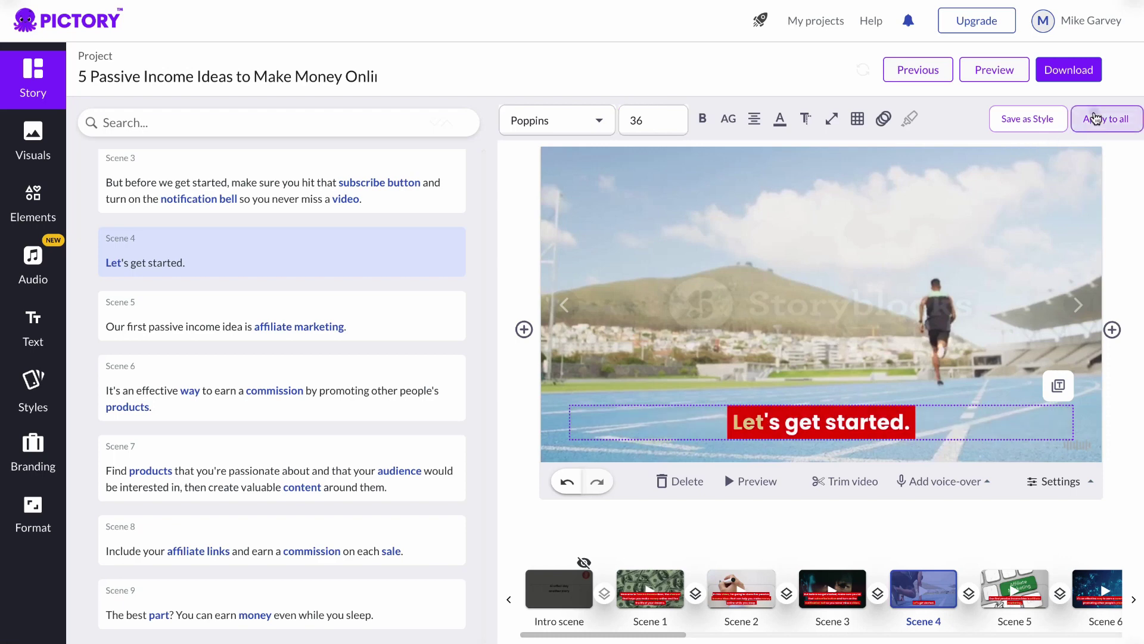
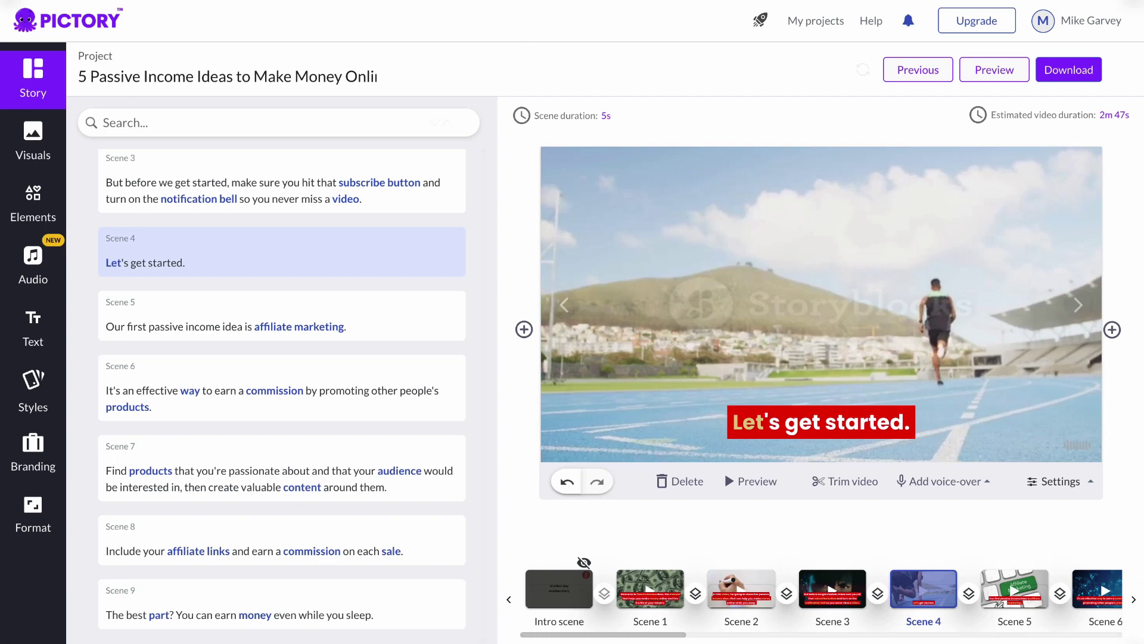
Browse the built-in English voice-over voices and play the sample of the US English voice Ava
click(35, 273)
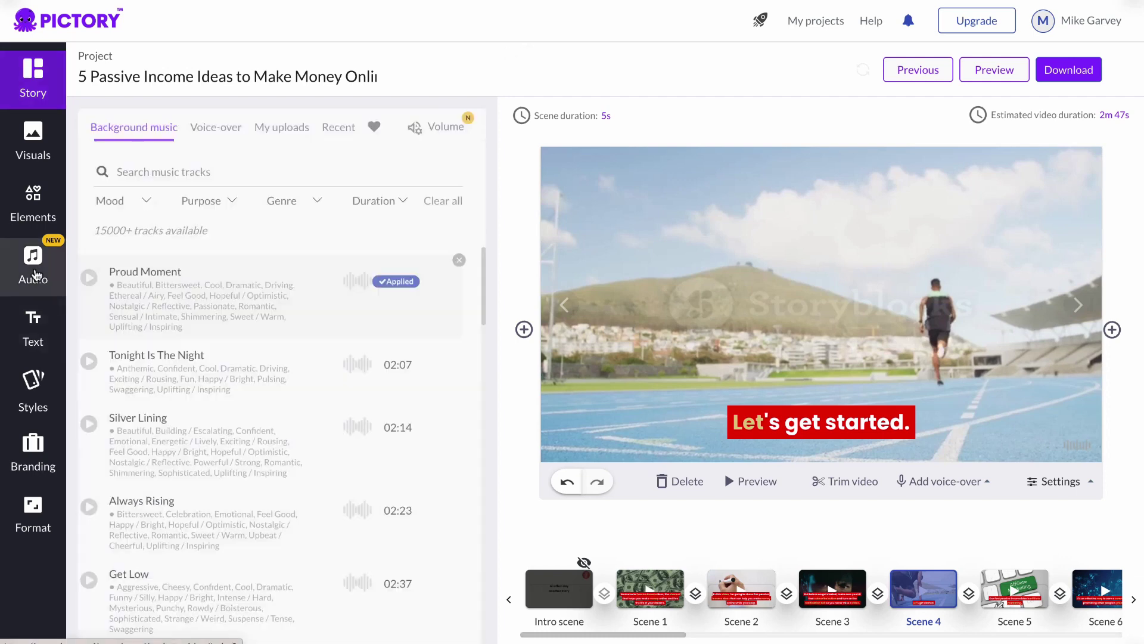
click(217, 139)
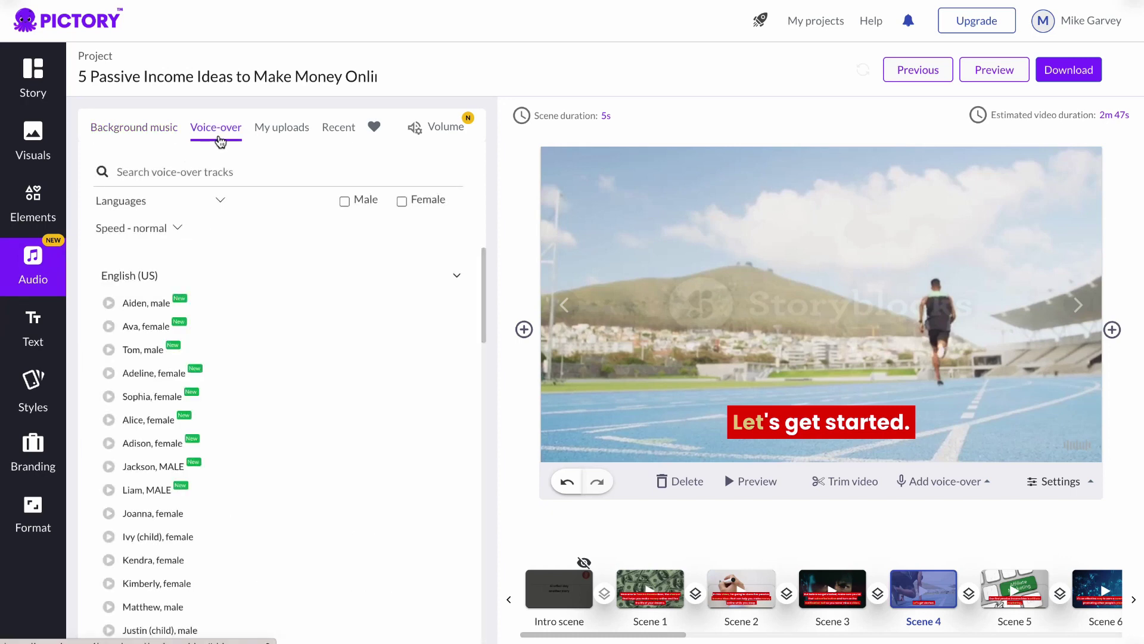
scroll(153, 347, down, 5)
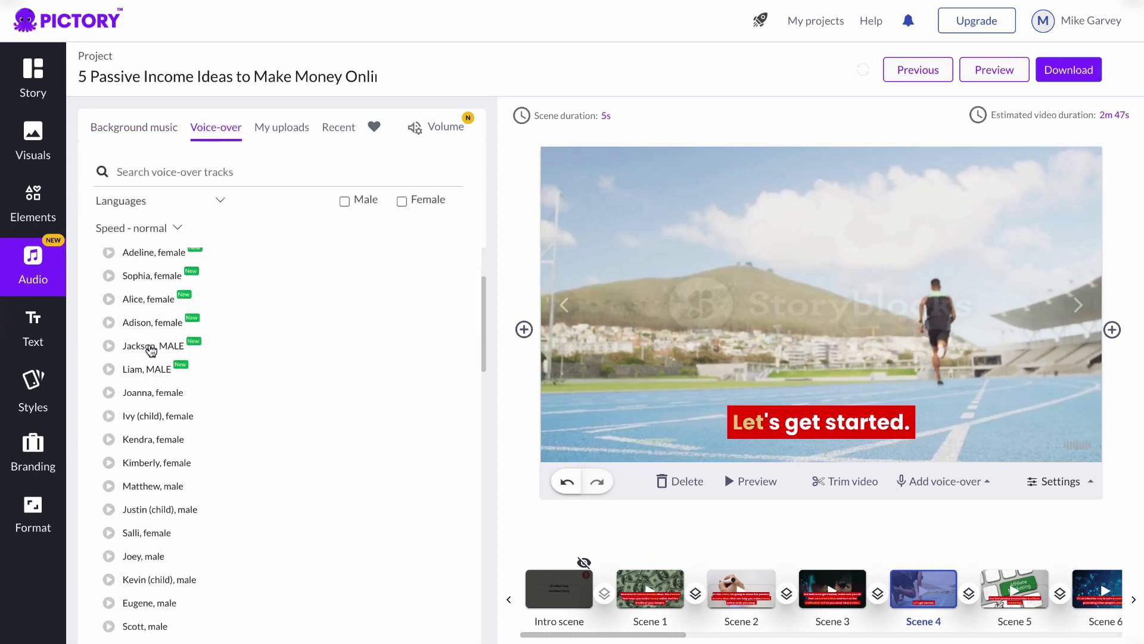
scroll(153, 316, down, 15)
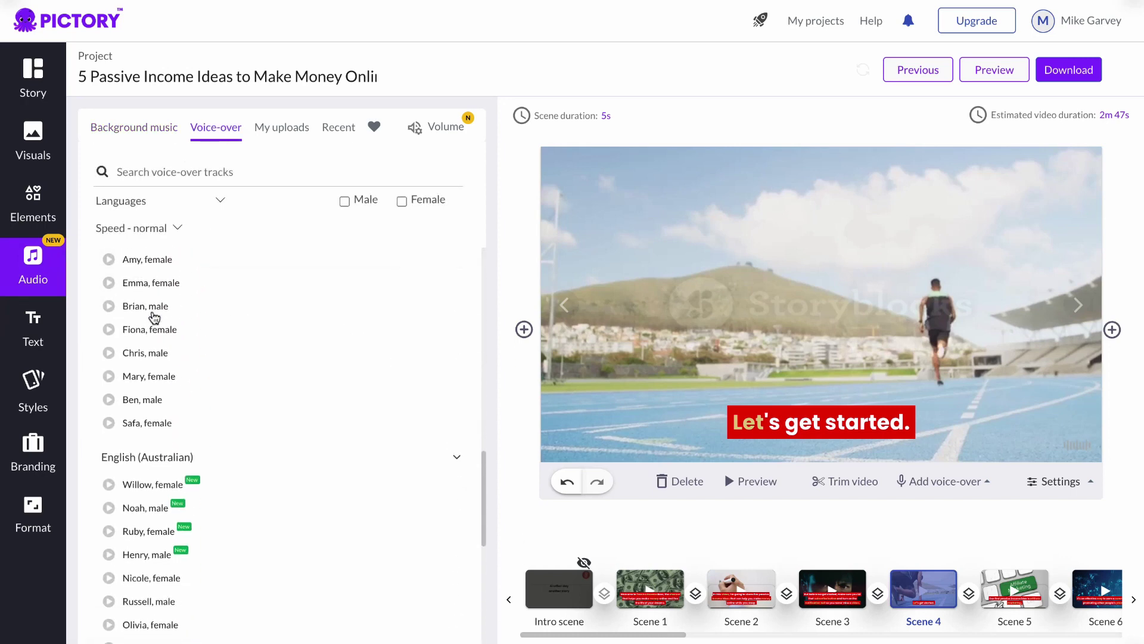
scroll(154, 317, down, 6)
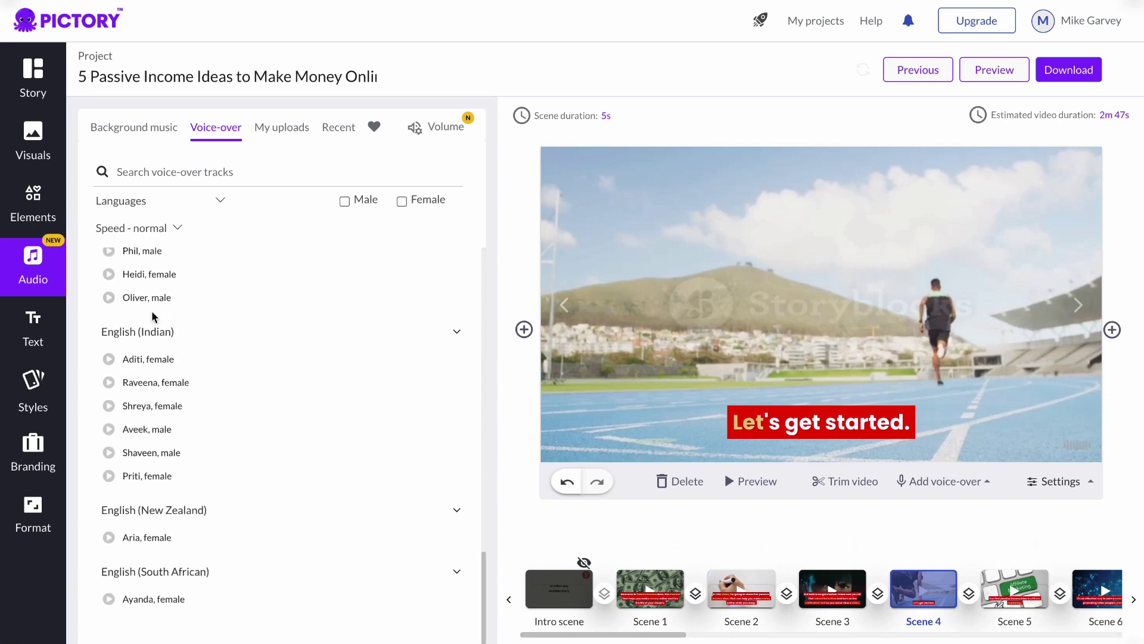
scroll(154, 316, up, 20)
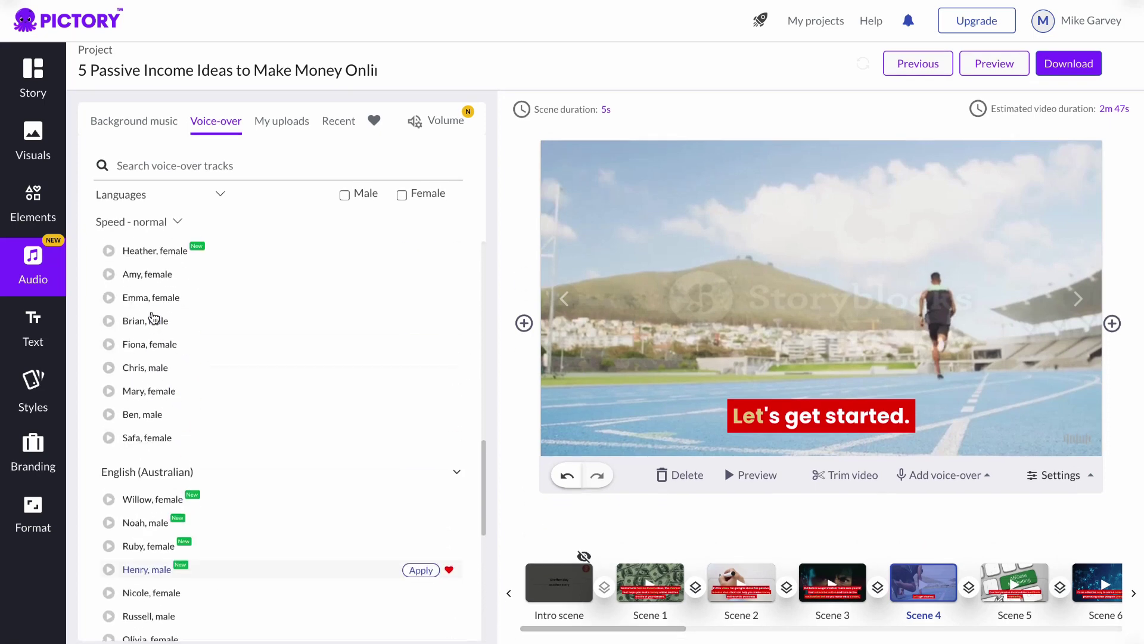
scroll(153, 316, up, 4)
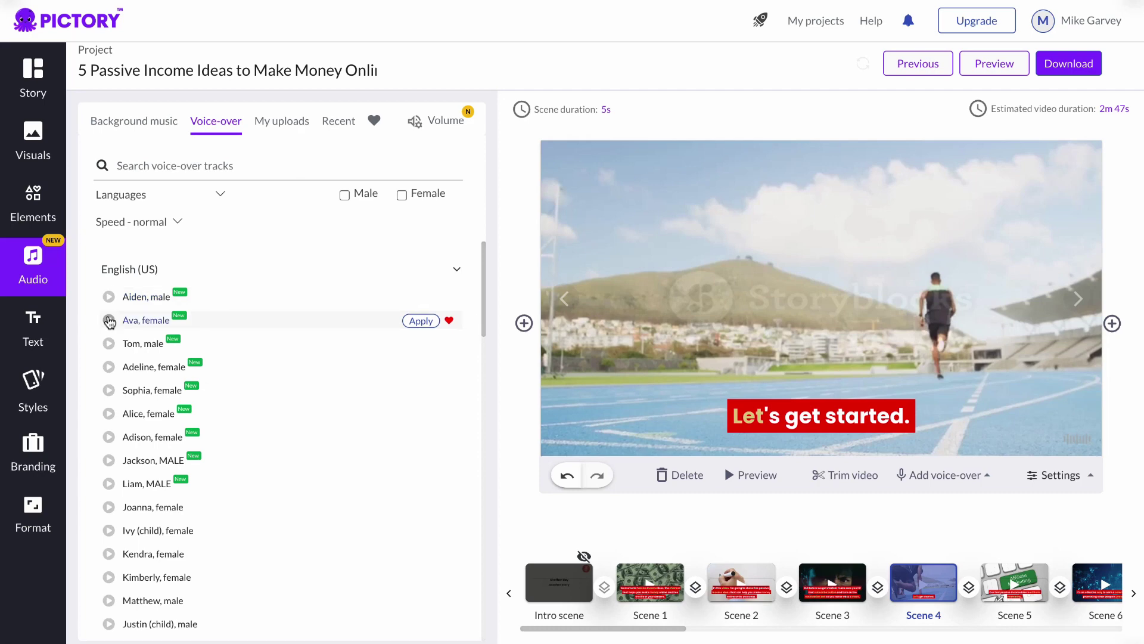
click(108, 321)
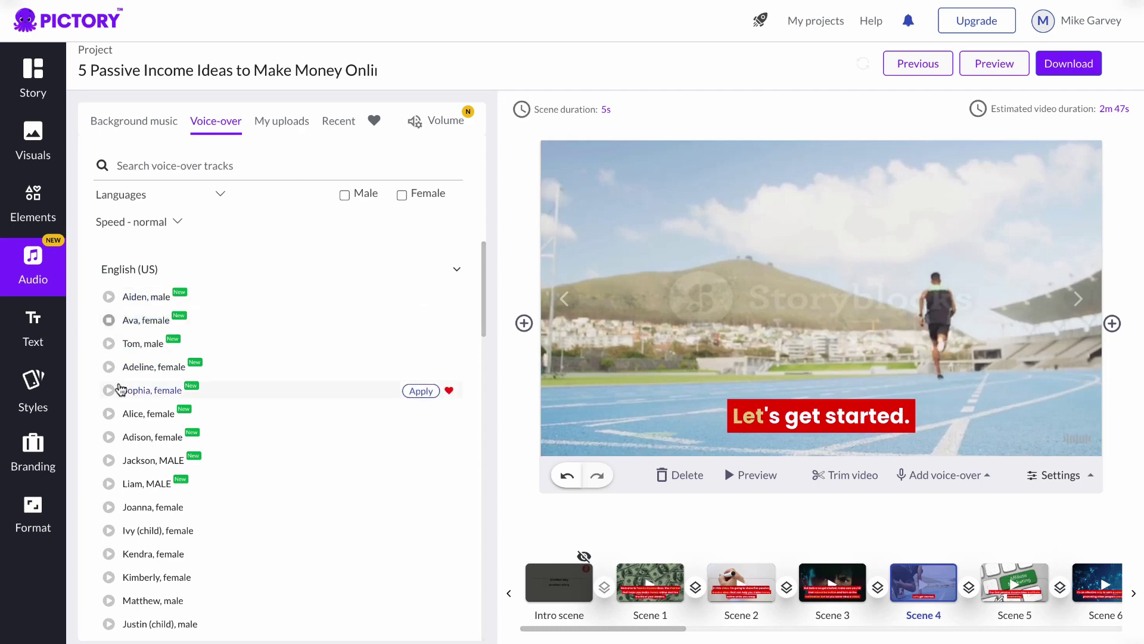
scroll(119, 390, down, 15)
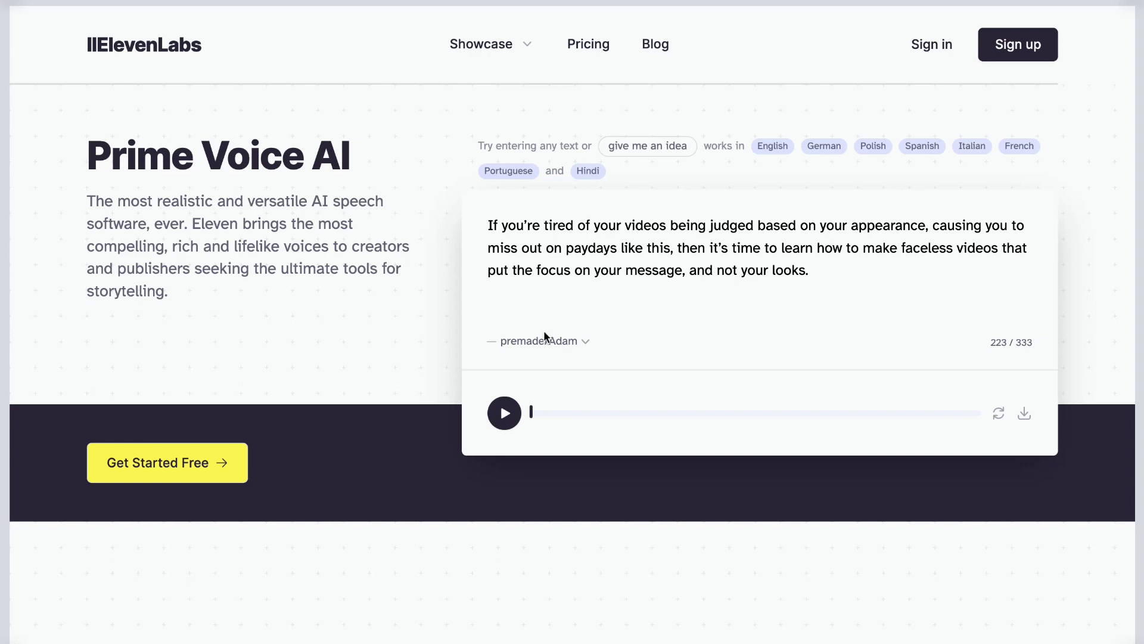
Switch to ElevenLabs, play the sample text in the premade/Adam voice, and look through the premade voices for Speech Synthesis
click(504, 423)
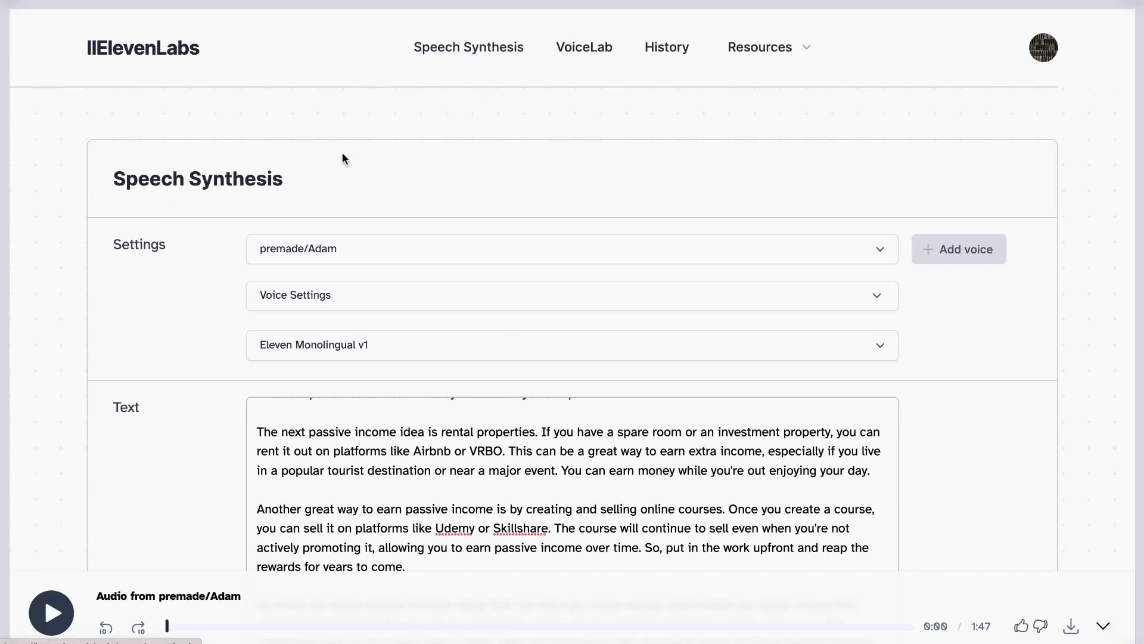
scroll(342, 156, down, 1)
scroll(342, 156, down, 1)
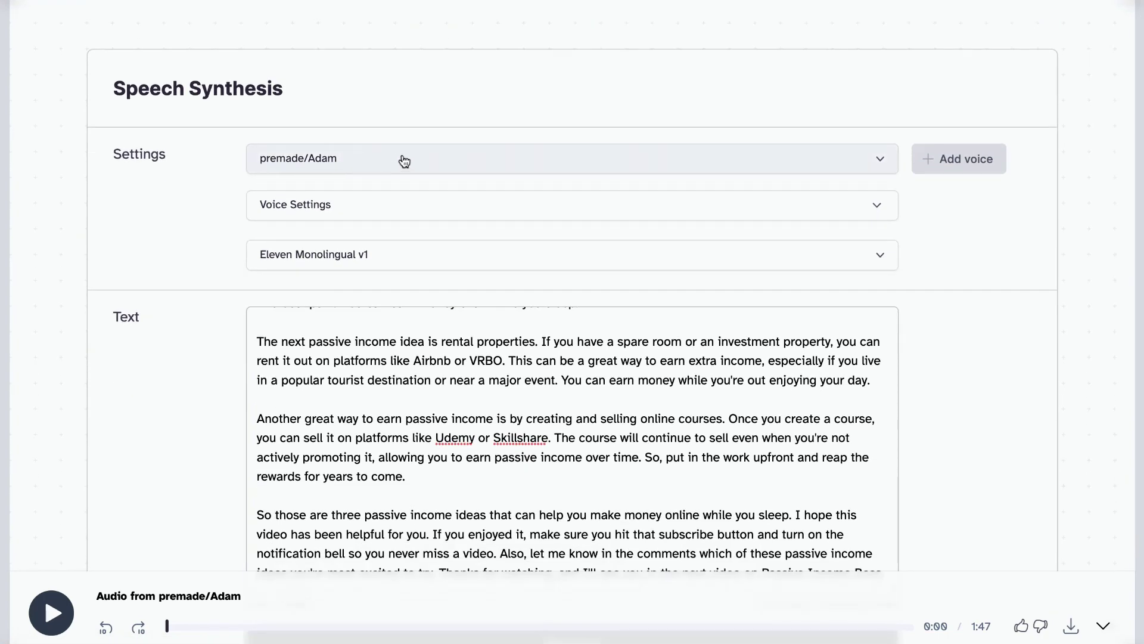
click(881, 158)
scroll(882, 159, down, 3)
scroll(982, 237, up, 4)
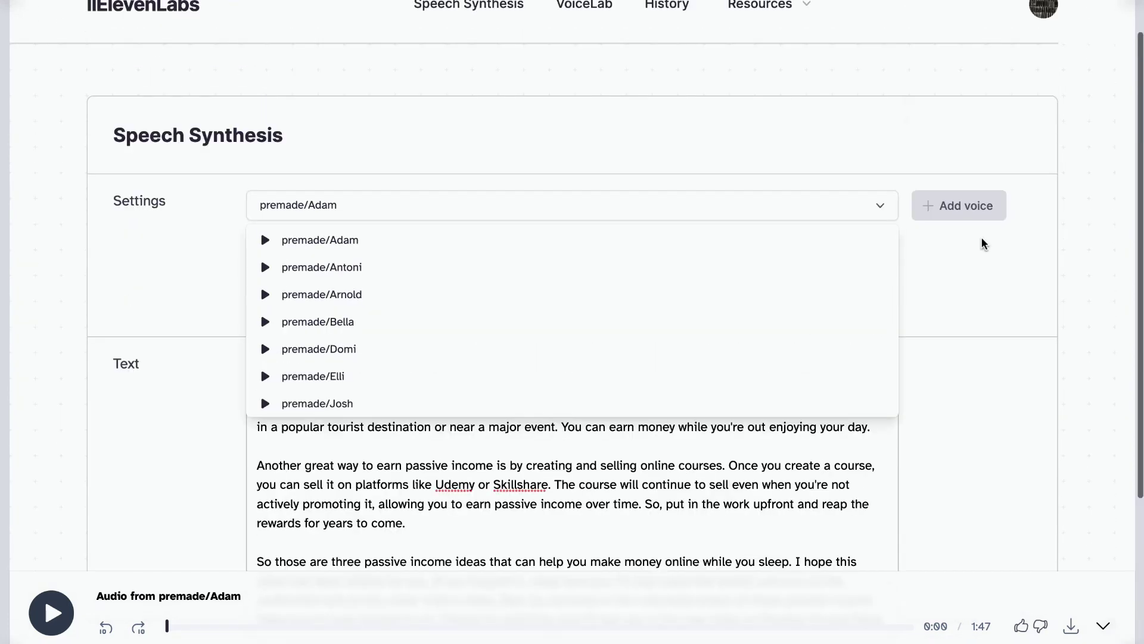
click(876, 206)
Review the passive income script entered as the Speech Synthesis text, from its welcome line to its closing paragraph
scroll(962, 203, down, 4)
scroll(962, 203, up, 2)
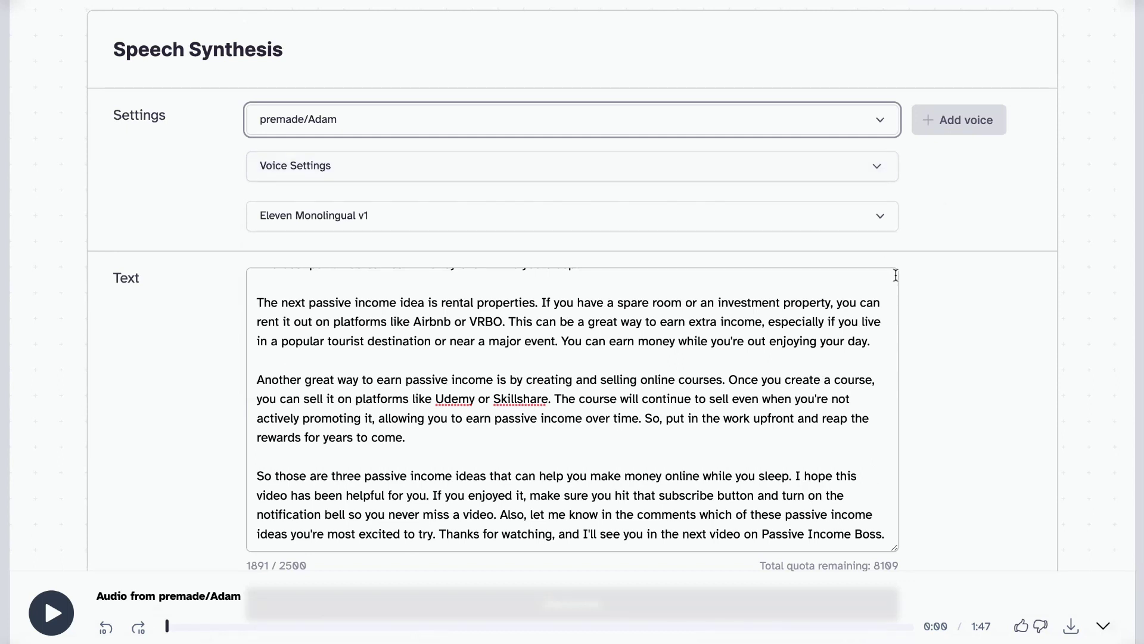
scroll(985, 264, up, 1)
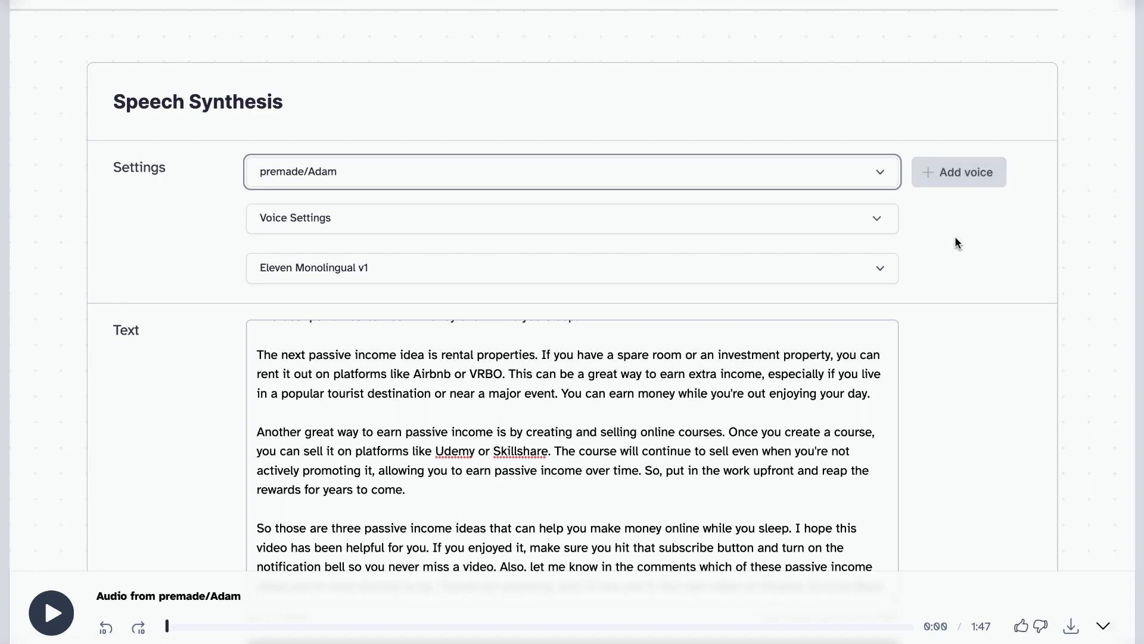
scroll(955, 238, down, 1)
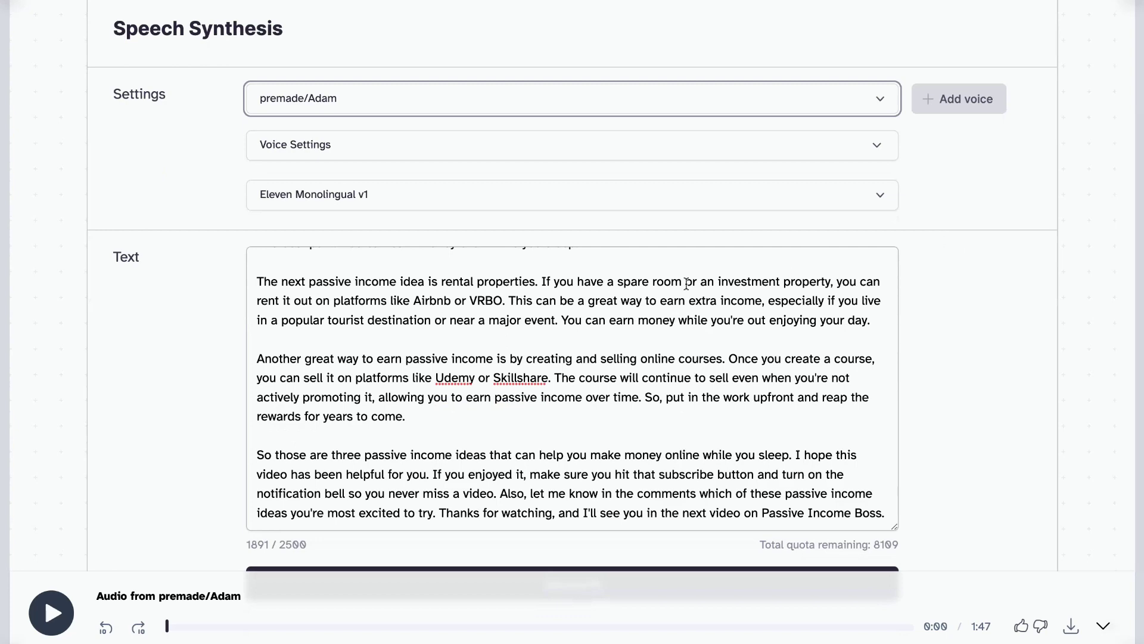
scroll(506, 326, up, 3)
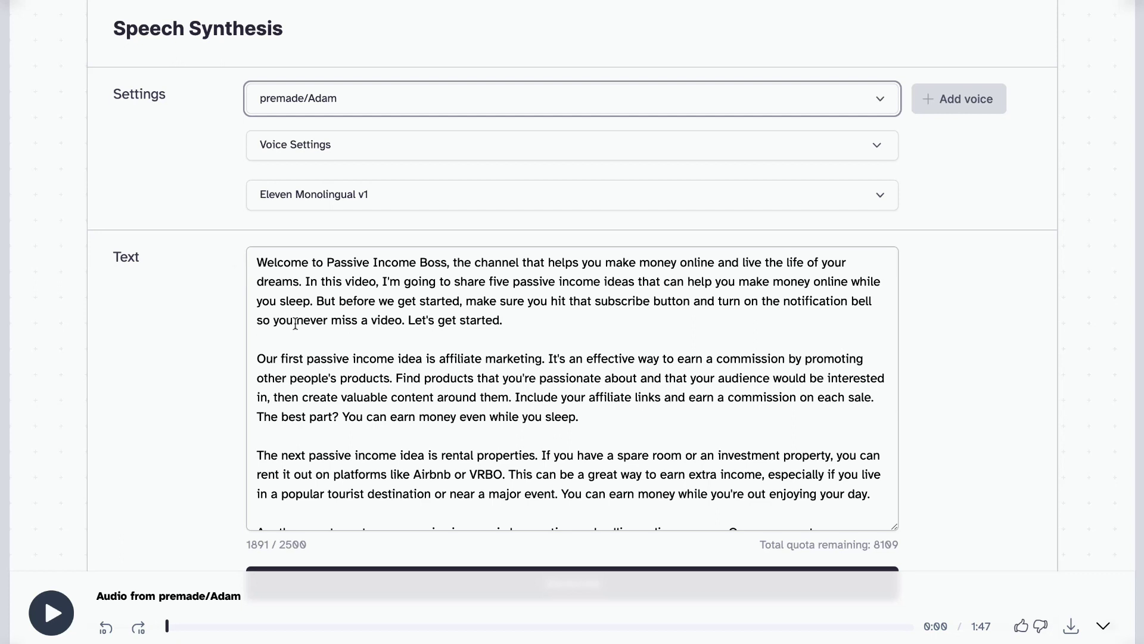
scroll(295, 324, down, 5)
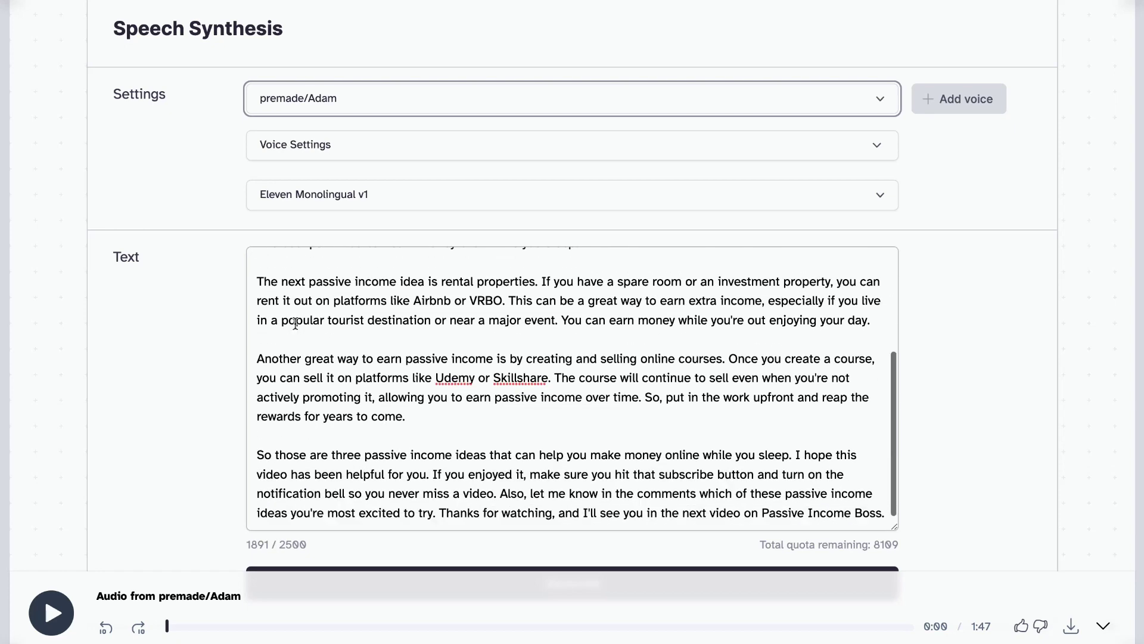
scroll(295, 323, down, 1)
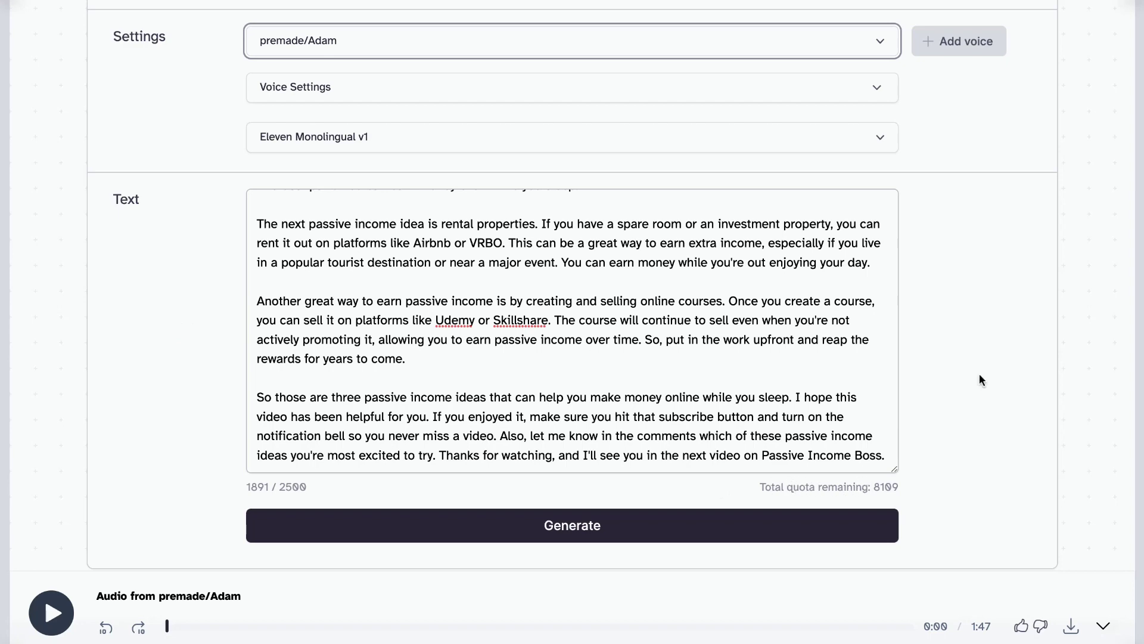
scroll(982, 380, up, 4)
scroll(981, 380, down, 3)
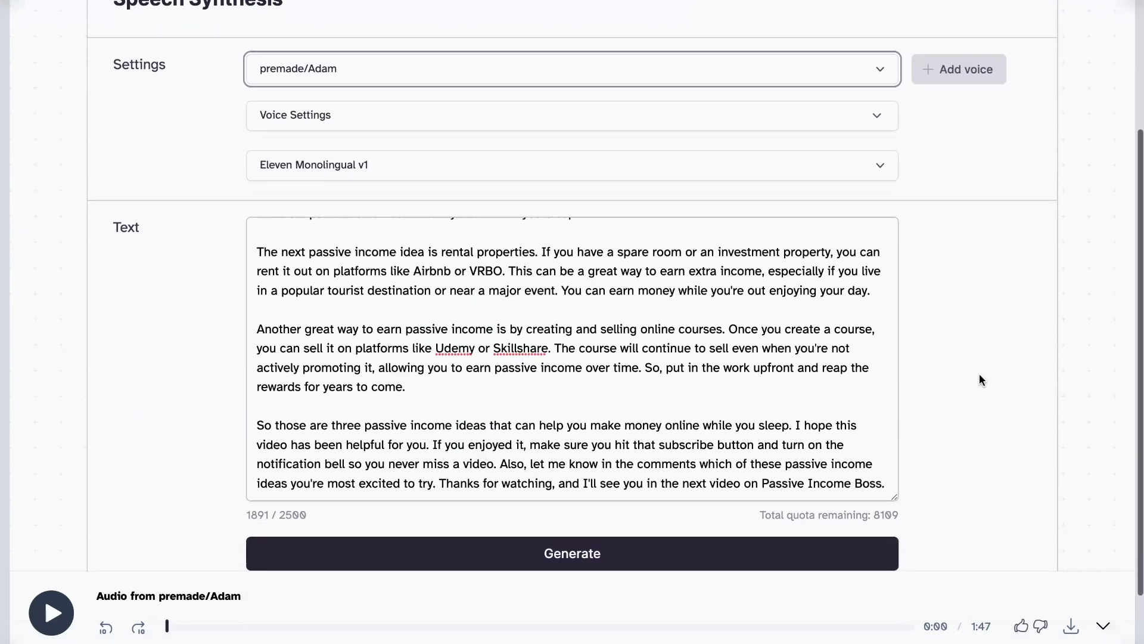
scroll(981, 380, down, 2)
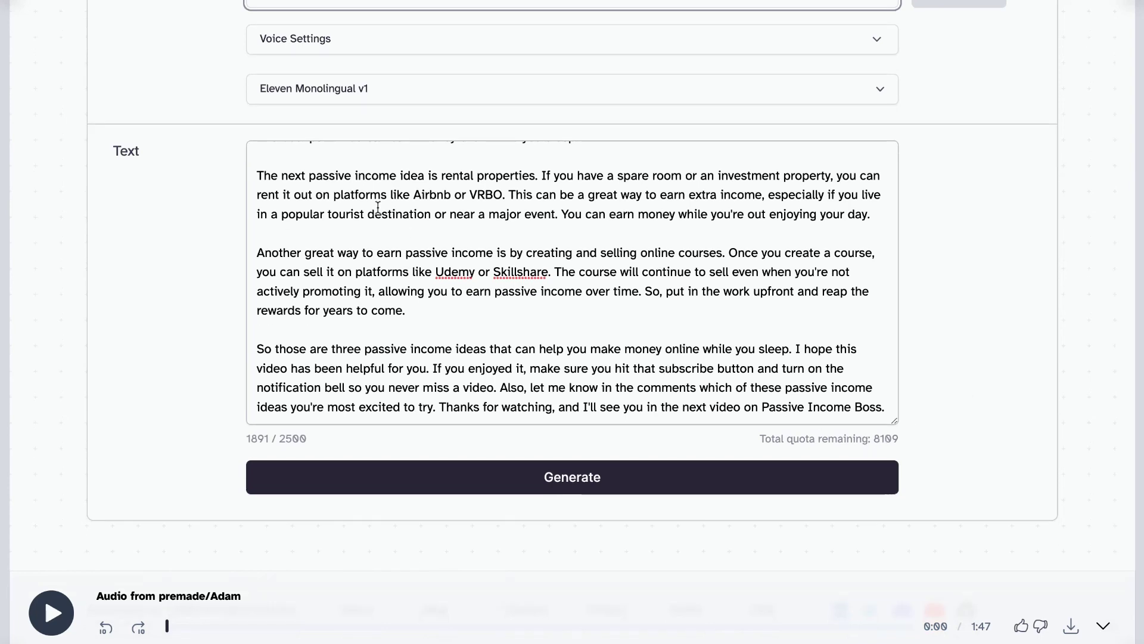
scroll(378, 203, up, 3)
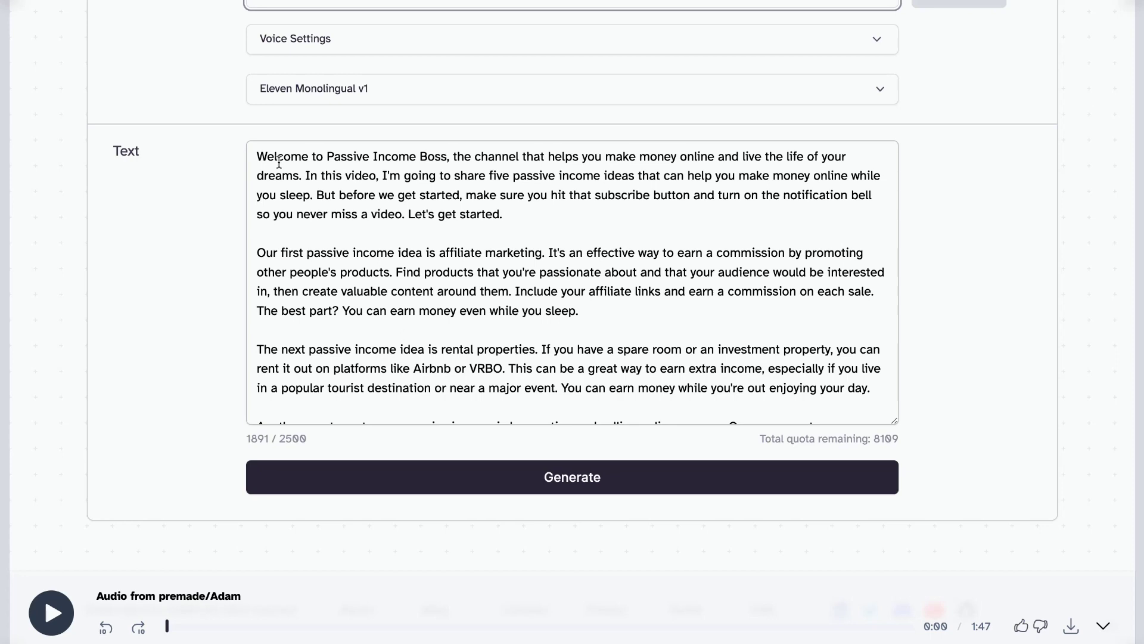
scroll(366, 358, down, 2)
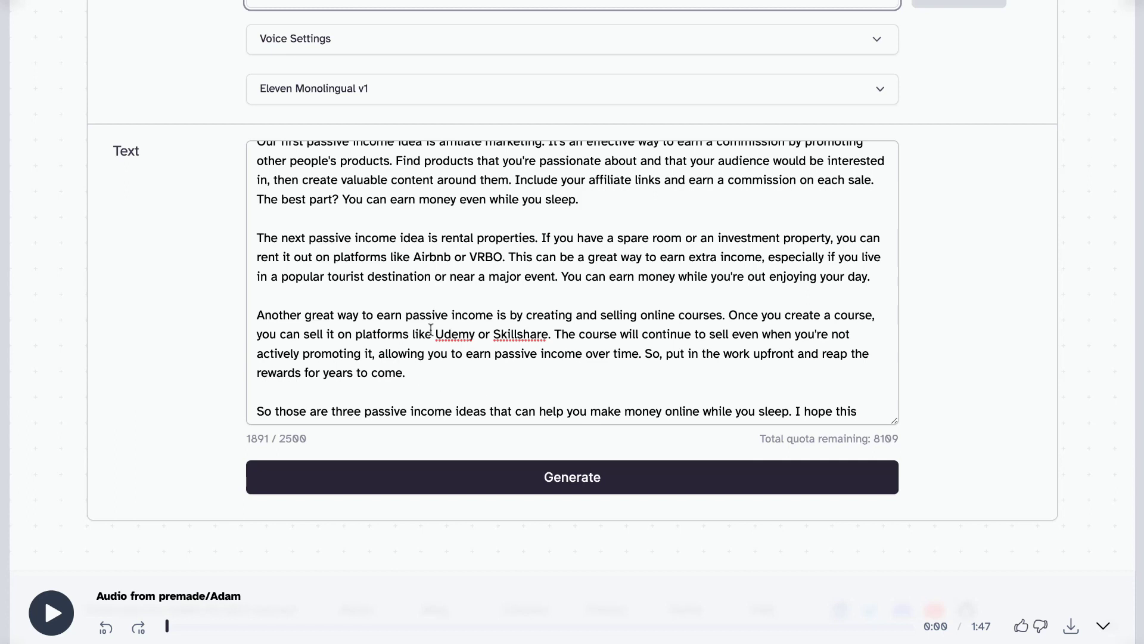
scroll(391, 234, up, 1)
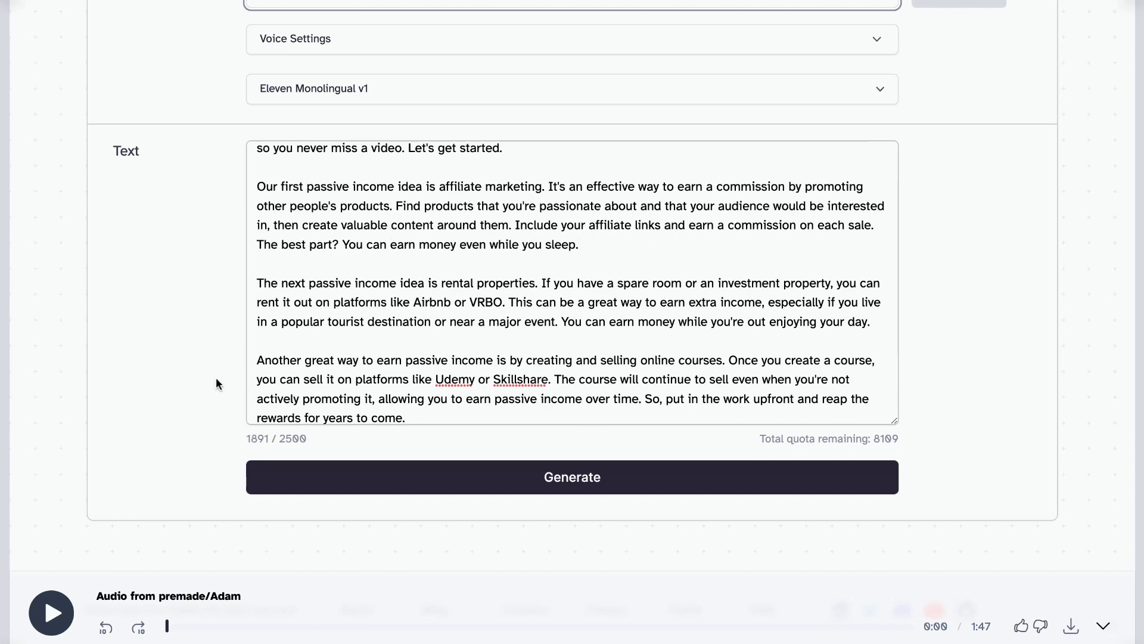
scroll(298, 269, up, 2)
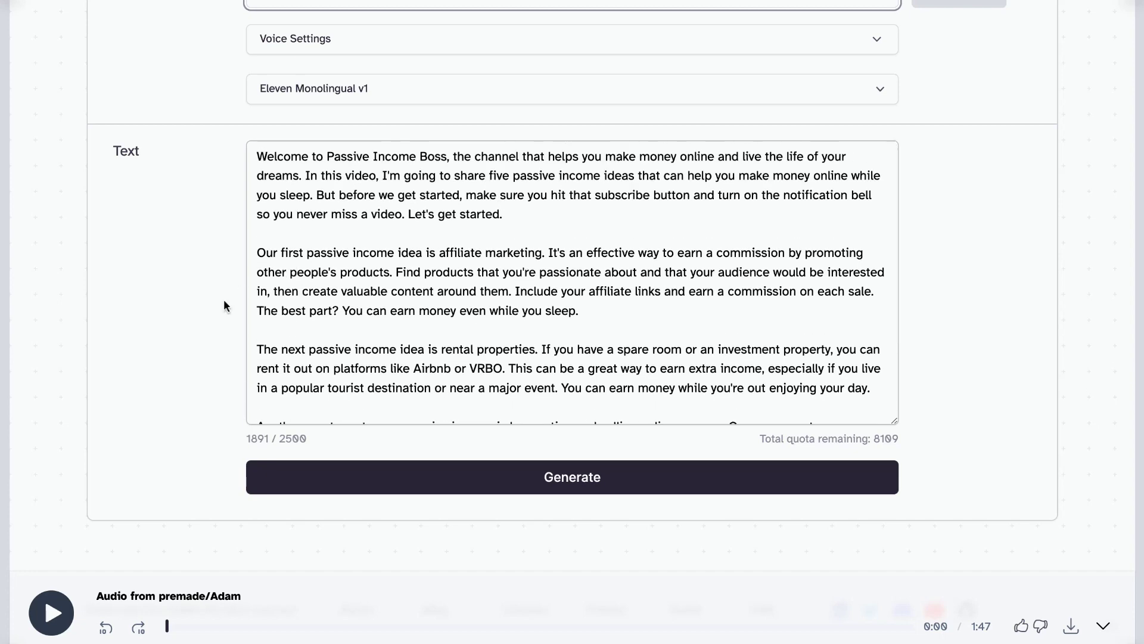
scroll(179, 313, down, 1)
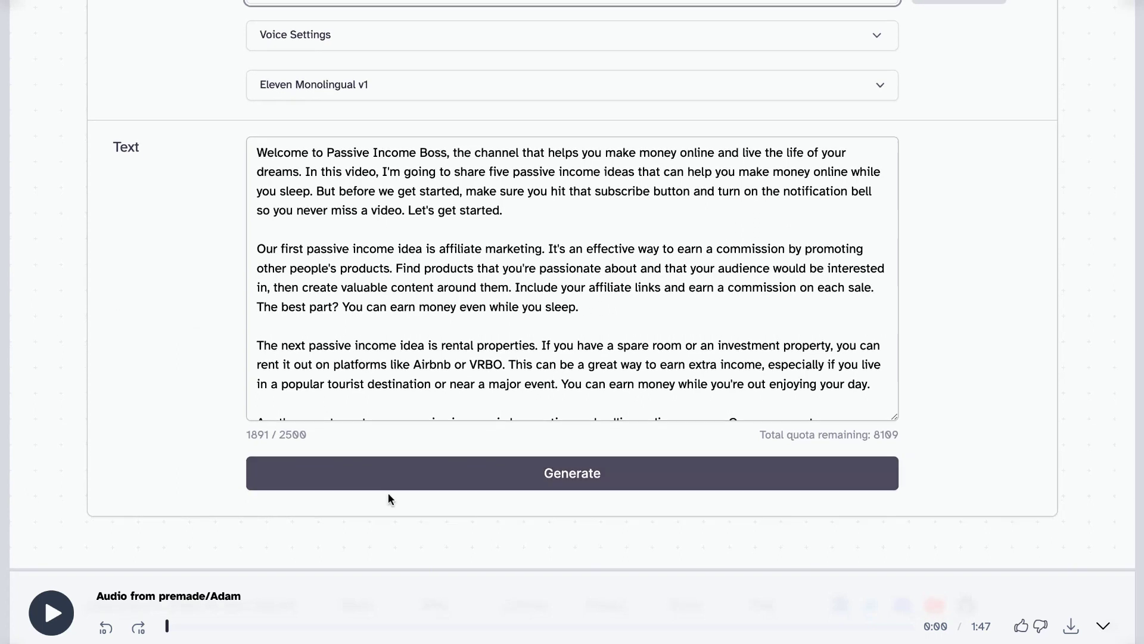
Play back the script's narration in the premade/Adam voice
click(388, 491)
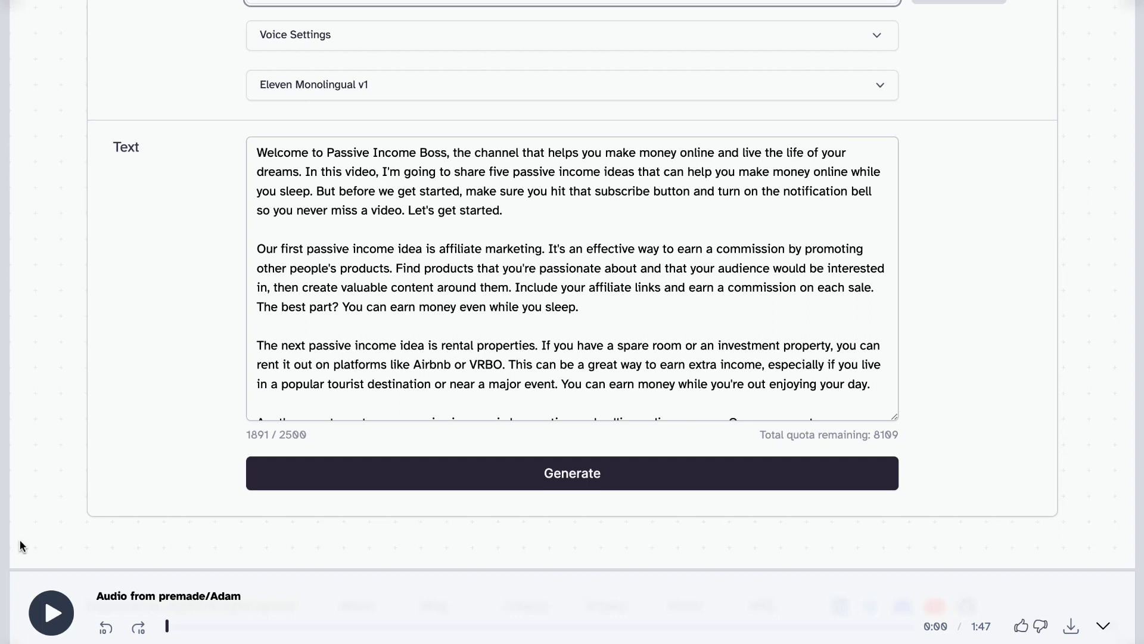
click(52, 620)
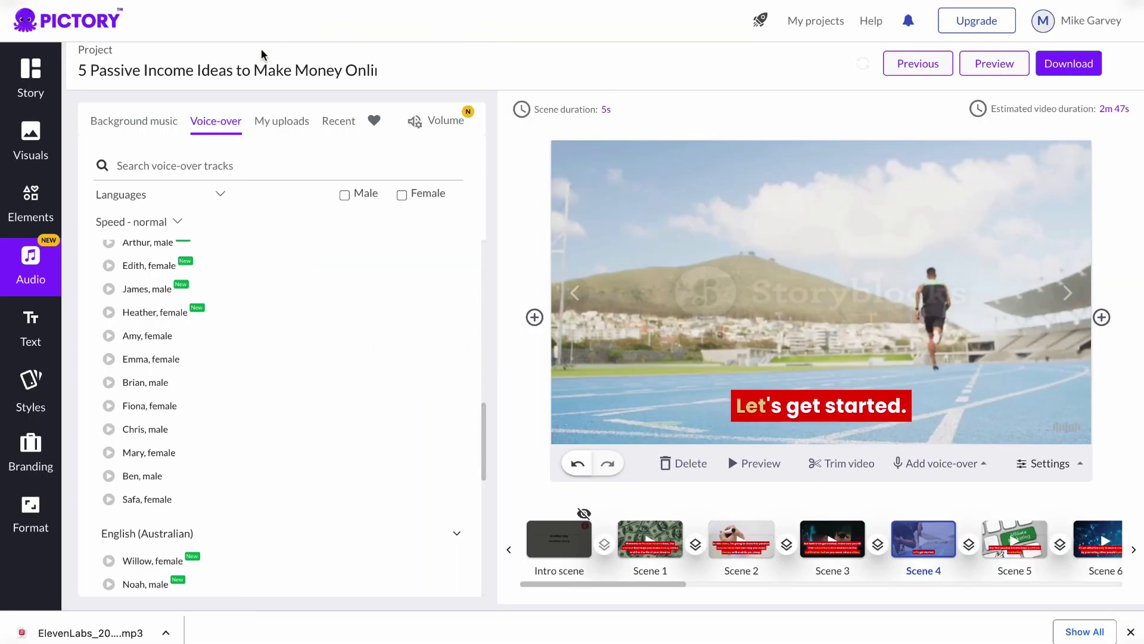
Switch back to Pictory, apply the uploaded ElevenLabs voice-over to the entire video, and approve its synced preview
click(289, 126)
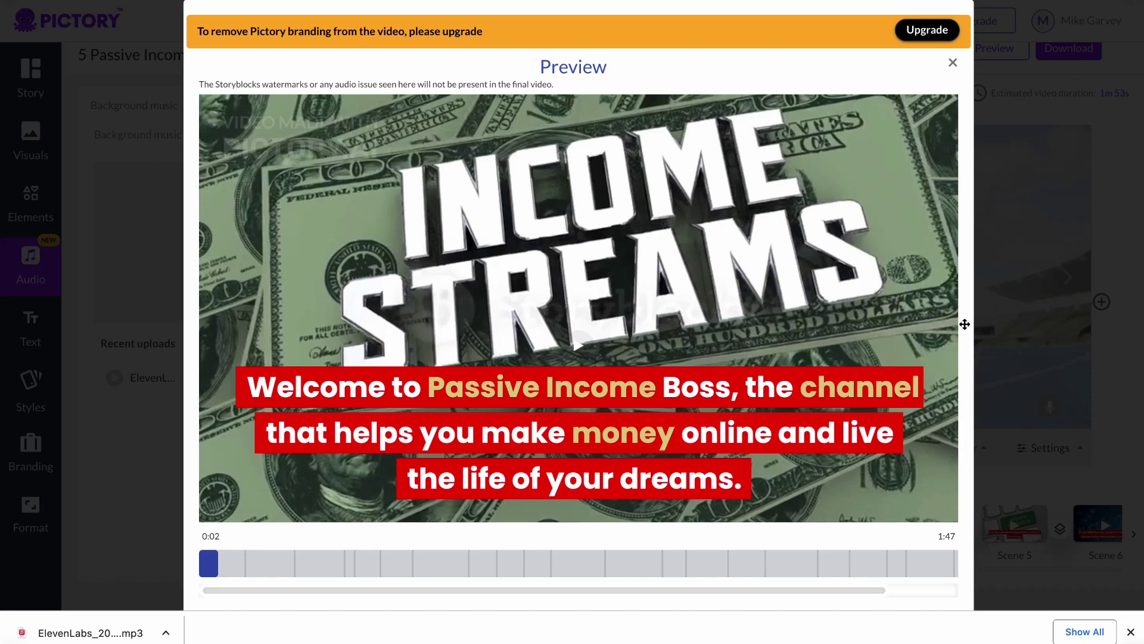
click(581, 340)
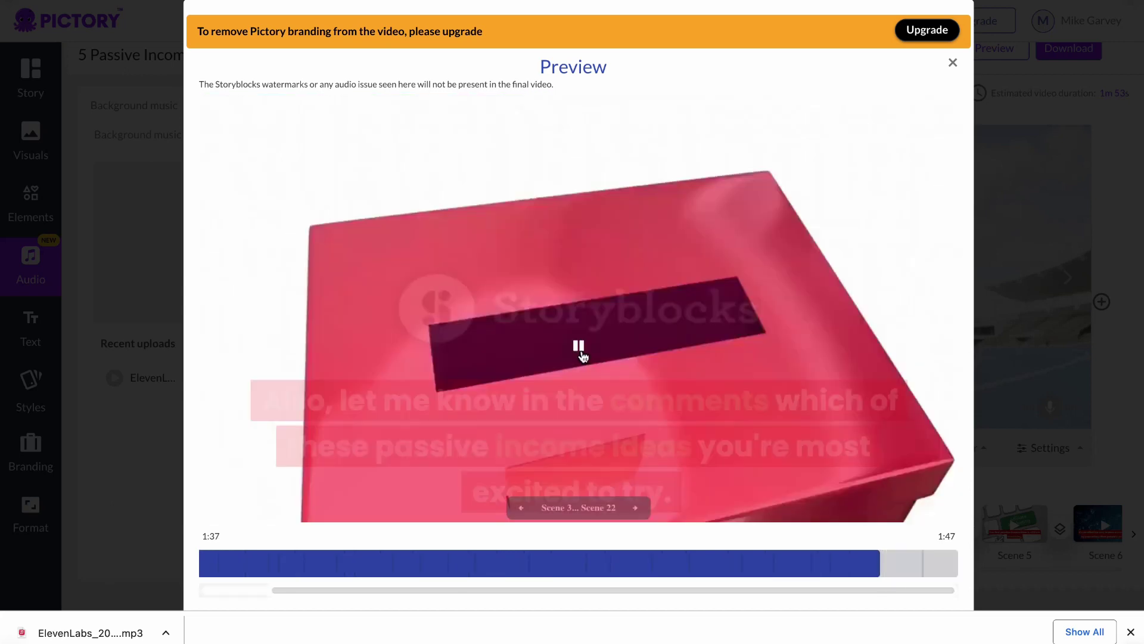
click(583, 356)
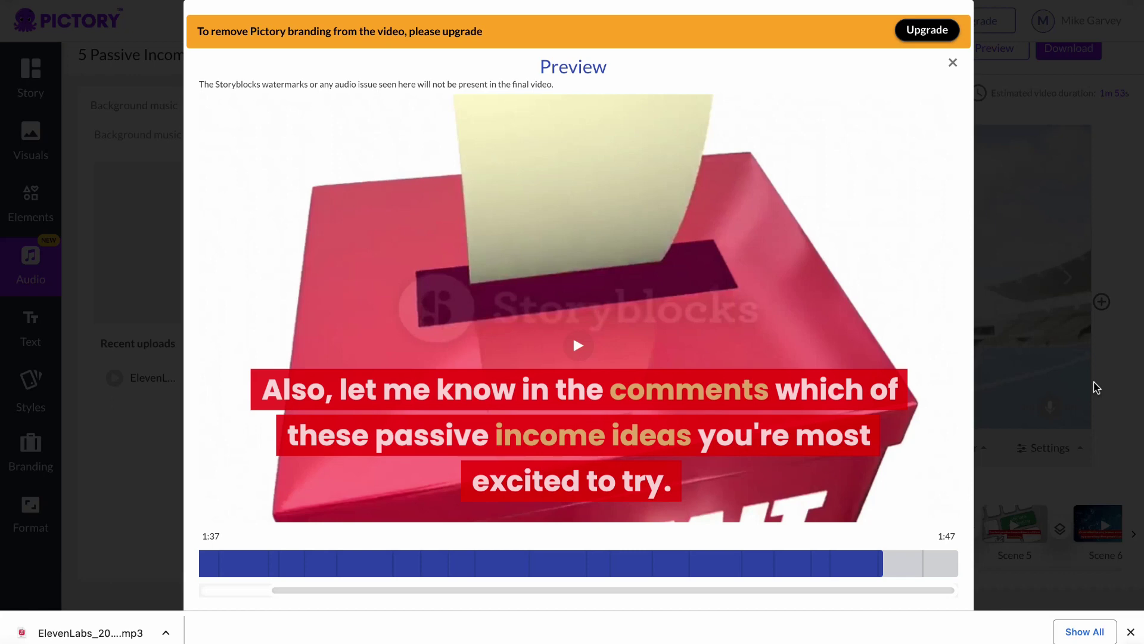
click(1130, 632)
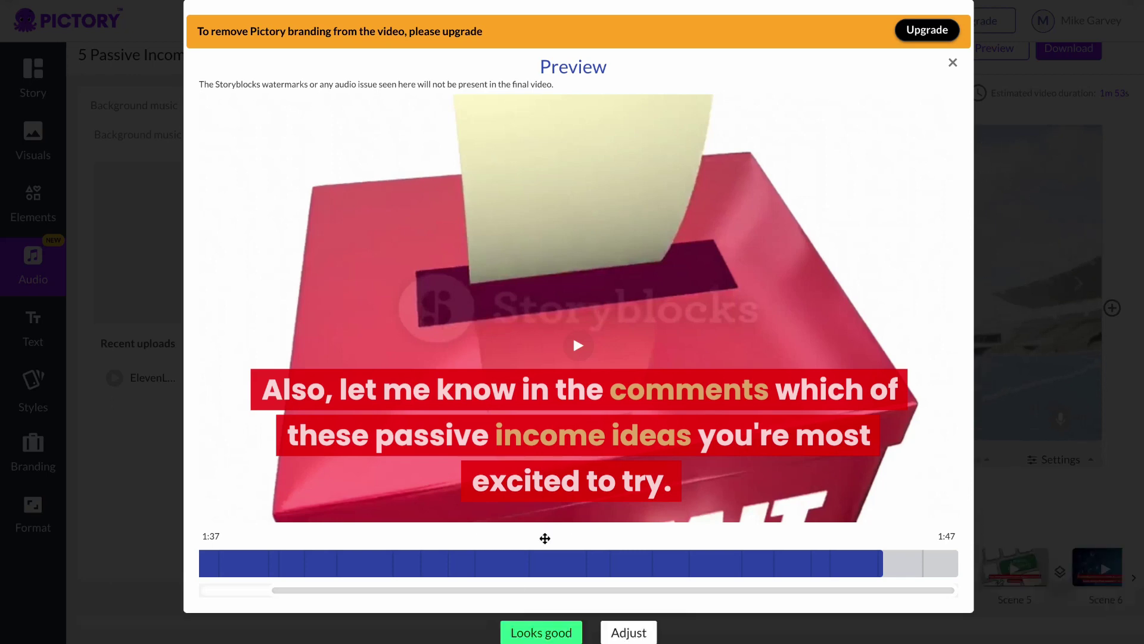
click(540, 634)
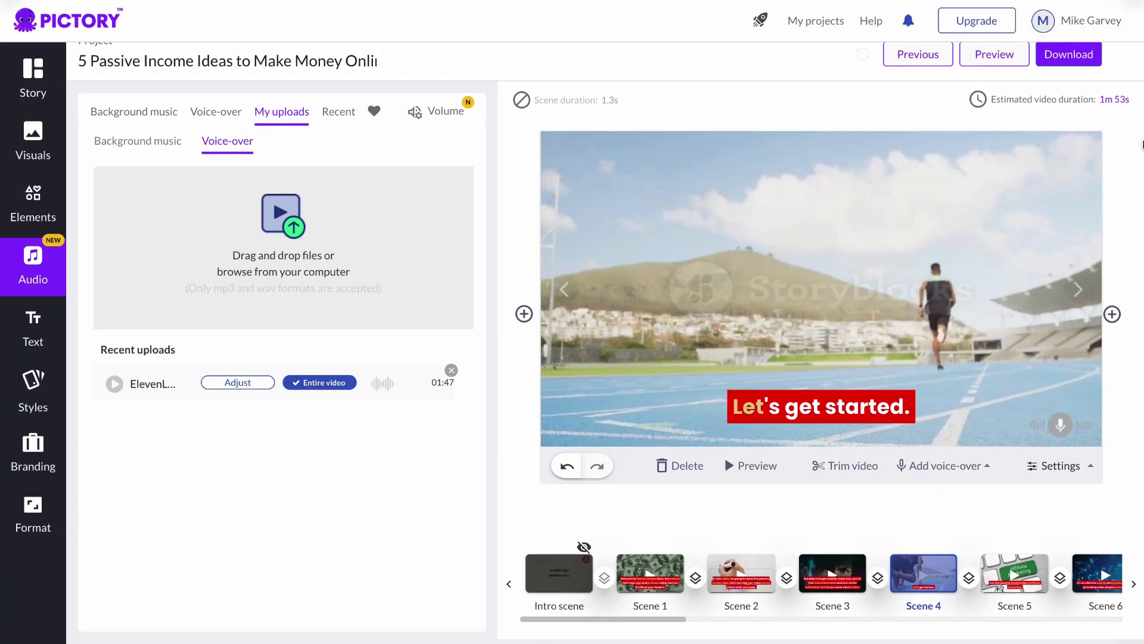
Open the download options for the project
click(1079, 56)
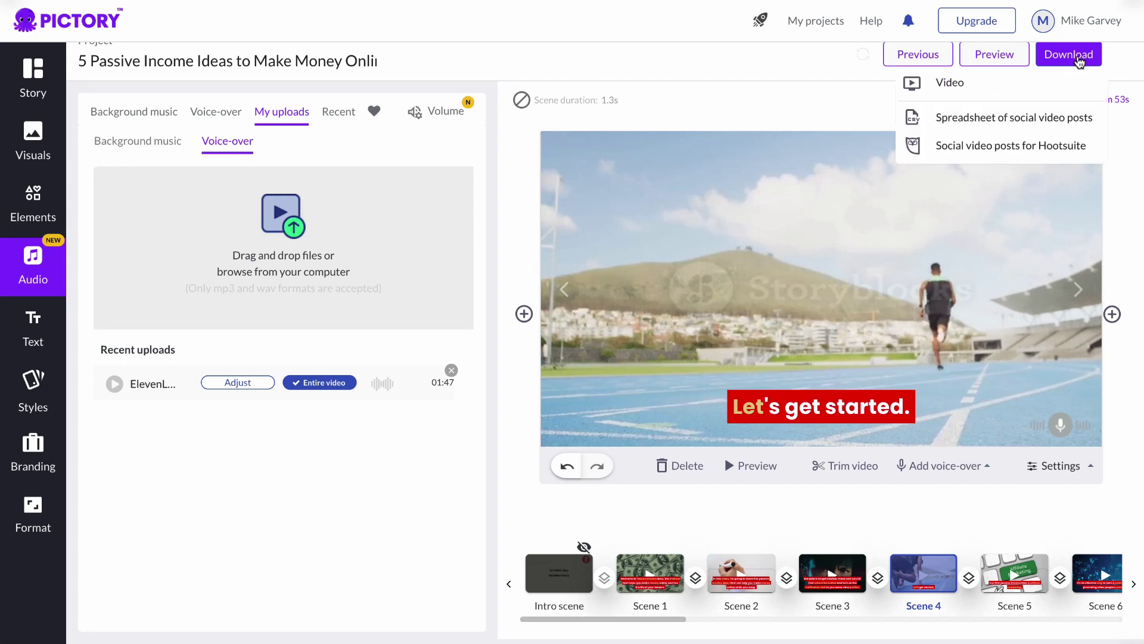